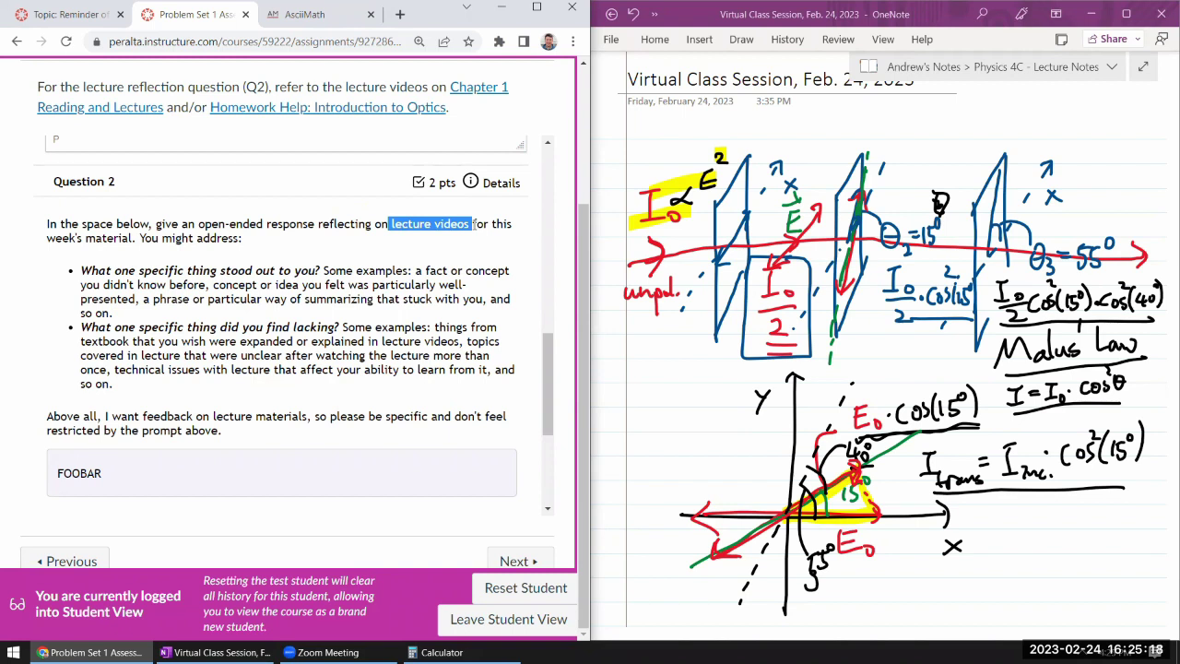
Save the work added to the Problem Set 1 Assessment answers
click(447, 295)
scroll(447, 295, down, 3)
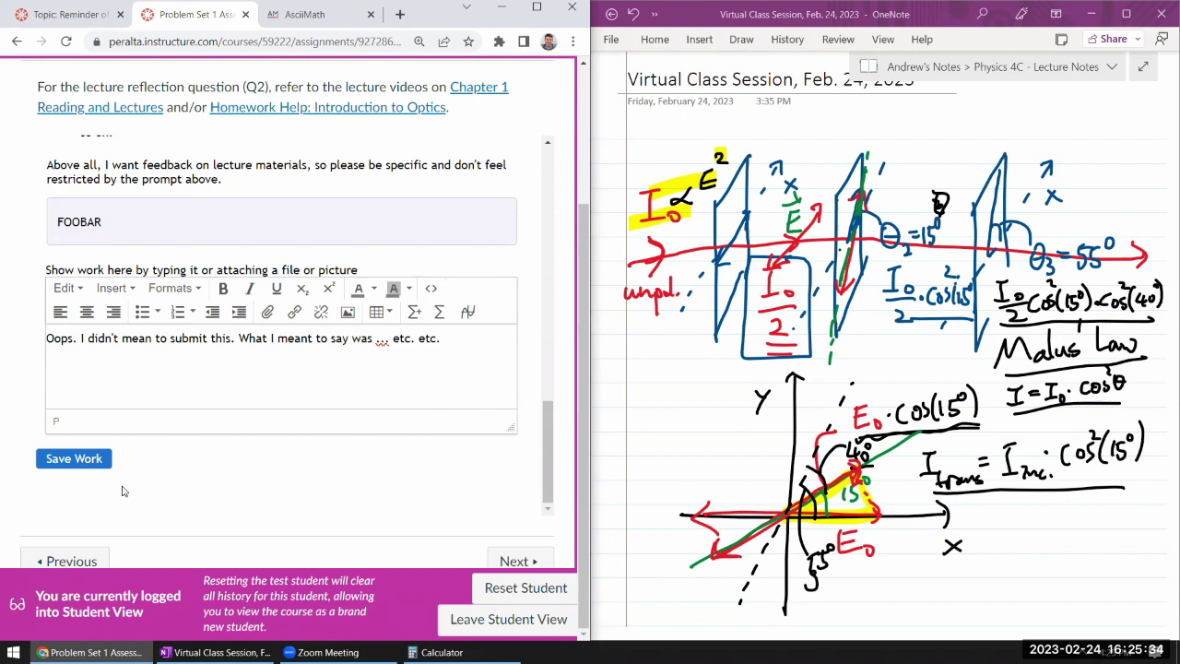
click(93, 465)
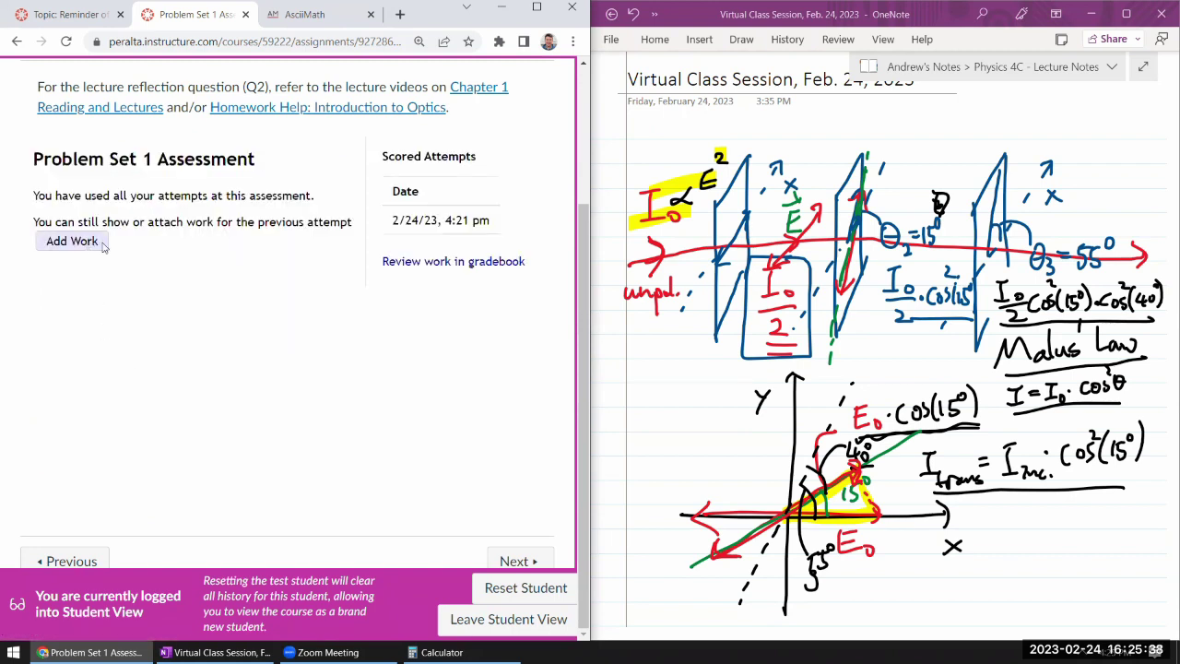
Open the submitted attempt's review in the gradebook and show the attached work for Question 1
click(403, 268)
scroll(403, 270, down, 5)
click(88, 258)
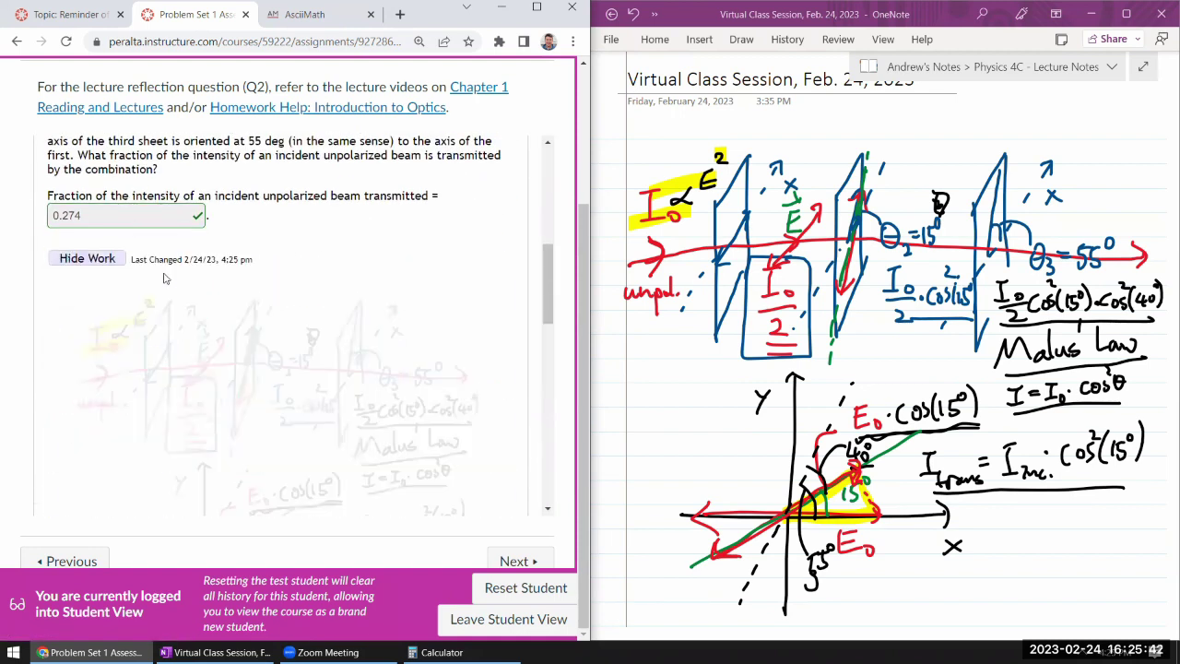
Show the work added to Question 2 and read the text below the submitted response
scroll(361, 357, down, 5)
scroll(277, 347, down, 2)
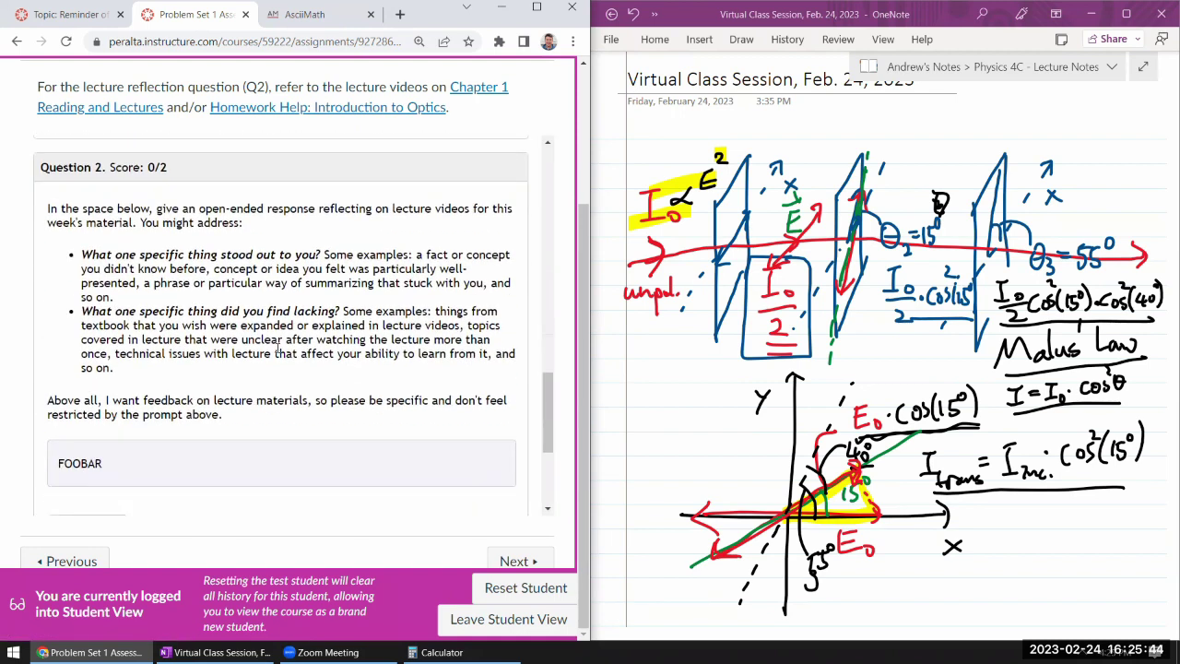
scroll(185, 359, down, 1)
click(106, 368)
scroll(153, 349, down, 1)
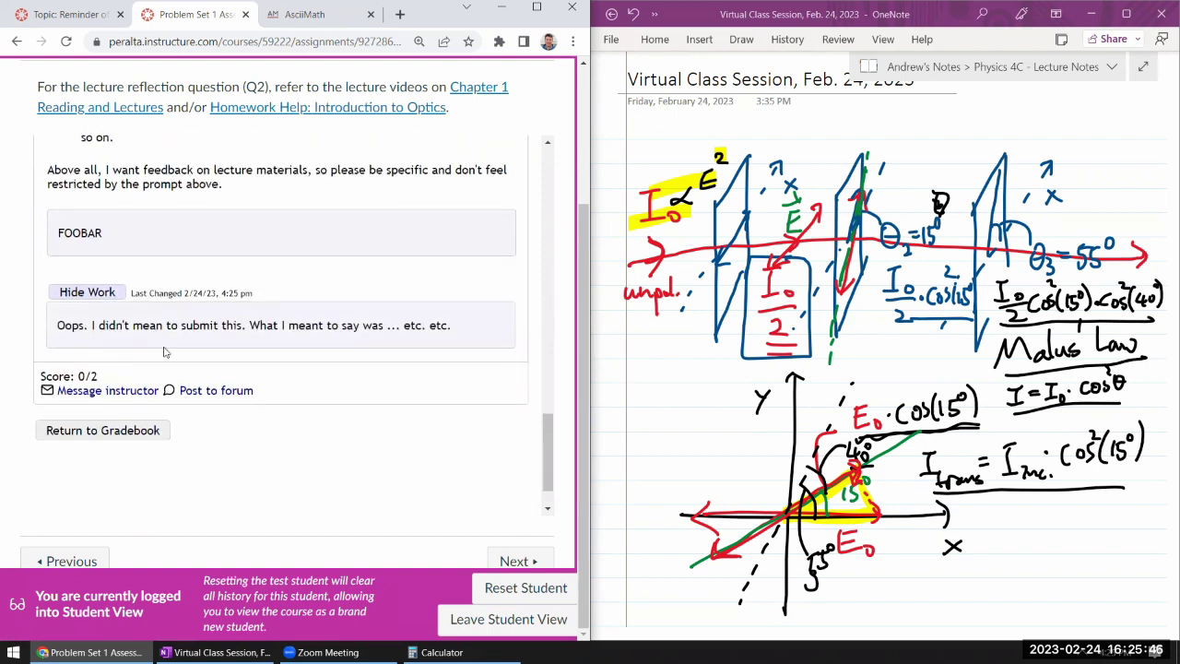
scroll(153, 349, up, 3)
scroll(161, 309, down, 3)
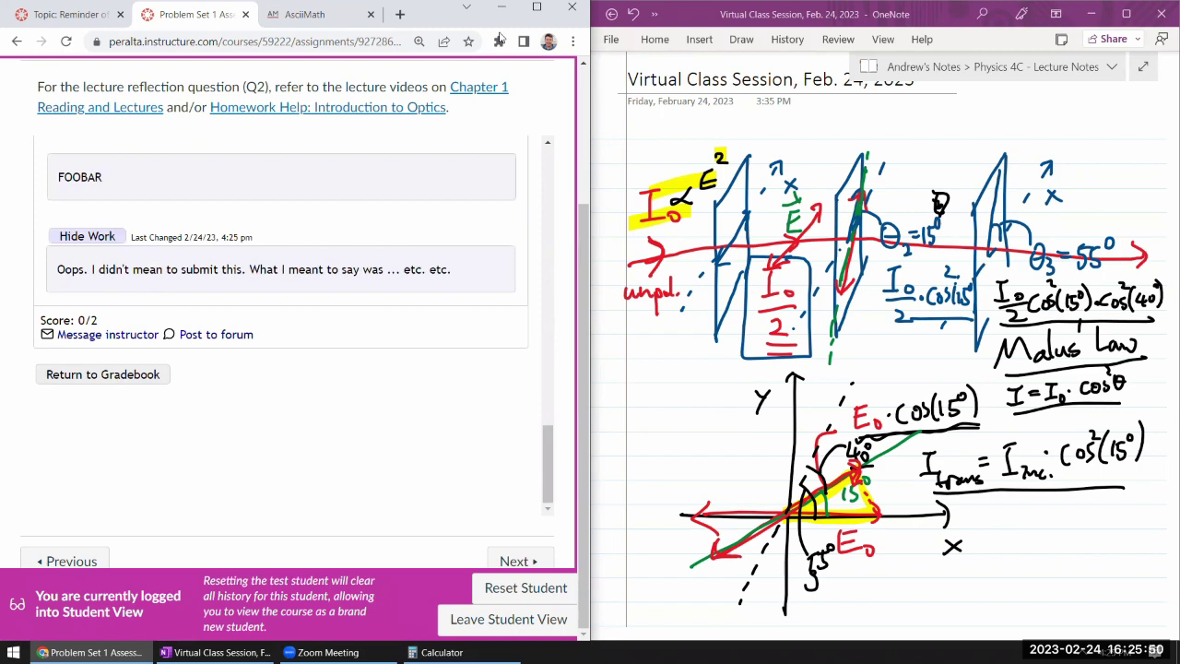
Maximize the browser window and bring up the test student's Problem Set 1 Assessment detail in MyOpenMath
click(538, 8)
click(537, 12)
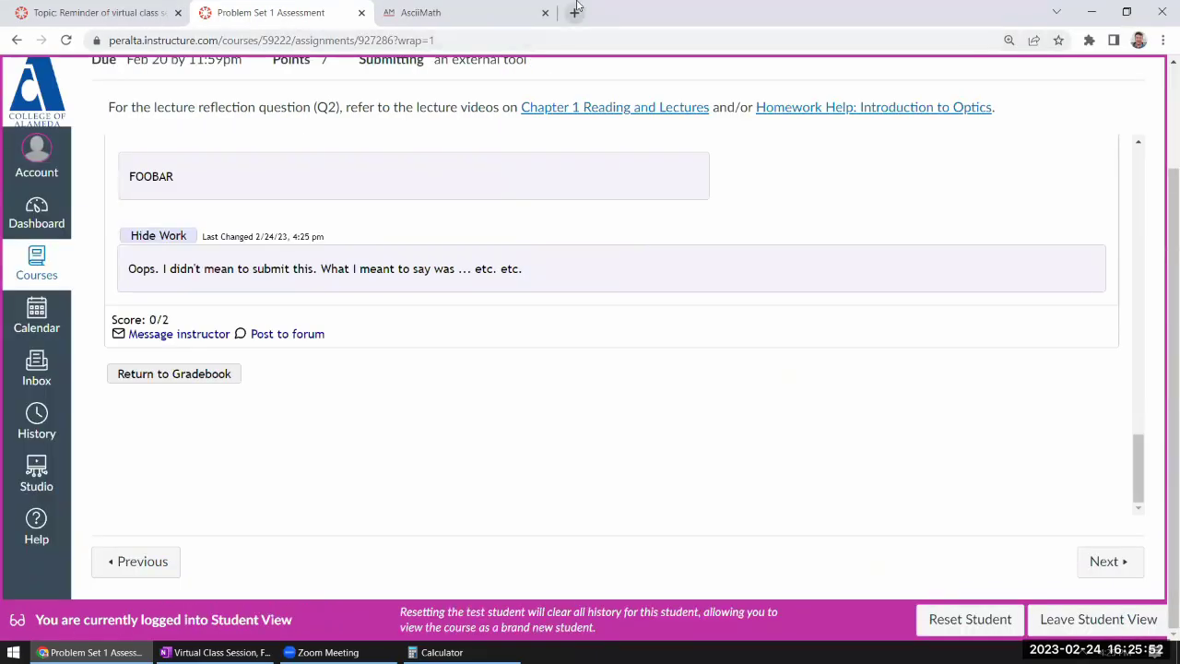
click(576, 12)
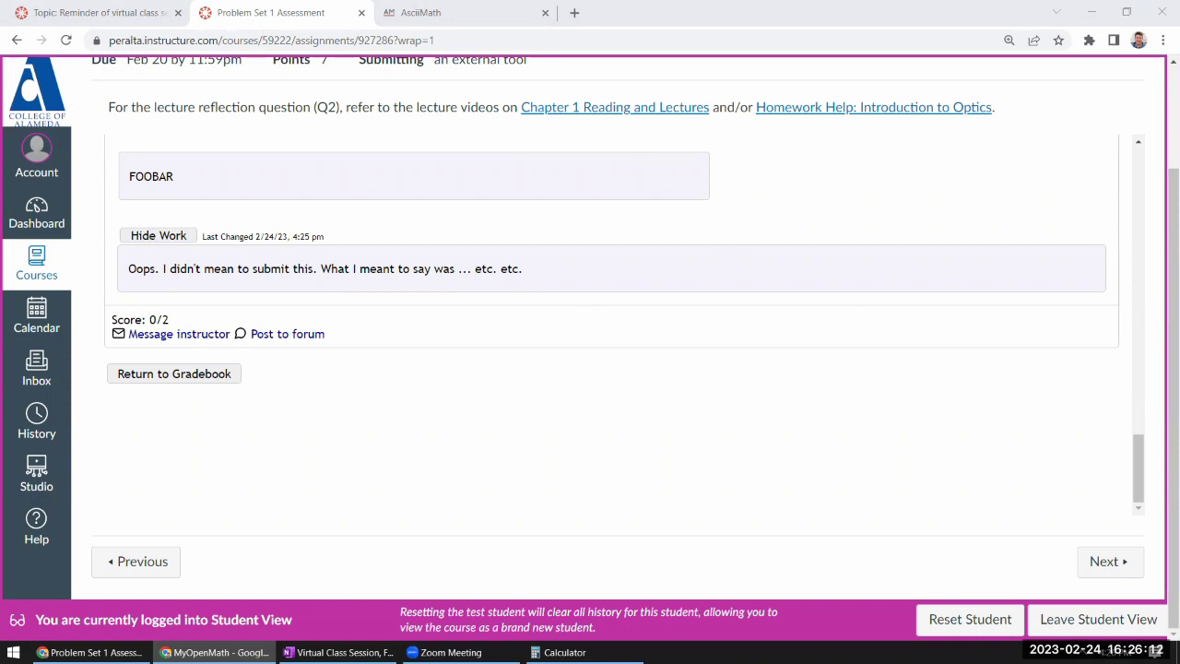
key(alt+F4)
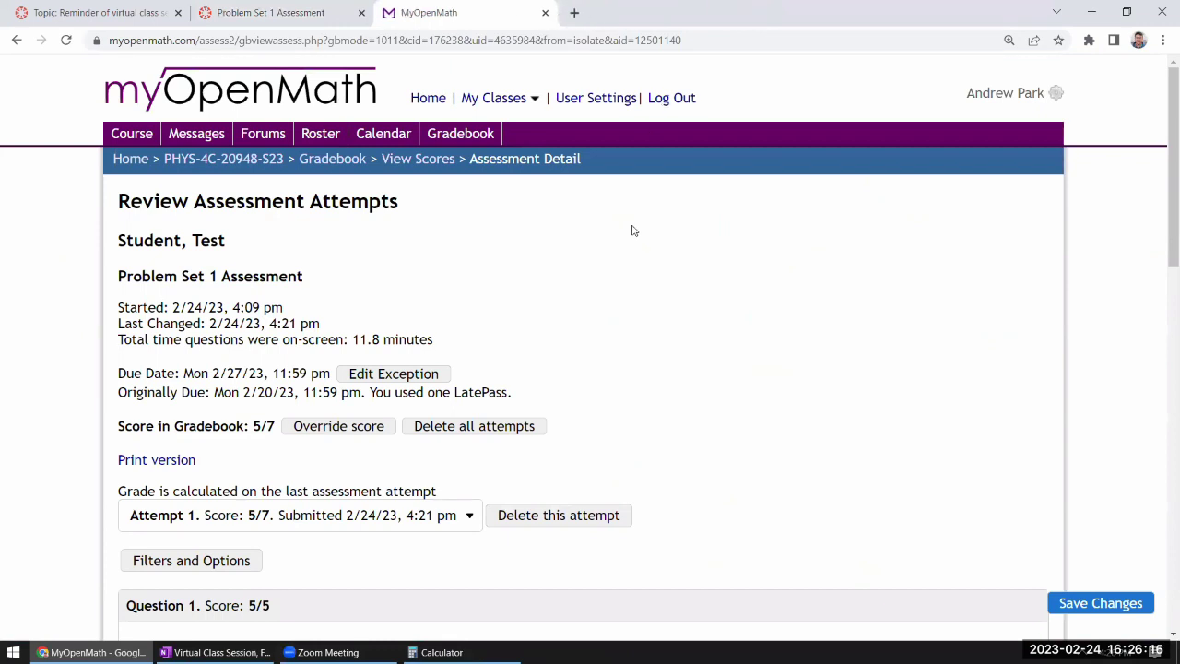
Compare the attempt's dates and score summary in MyOpenMath with the student's own review page in Canvas
scroll(408, 294, down, 2)
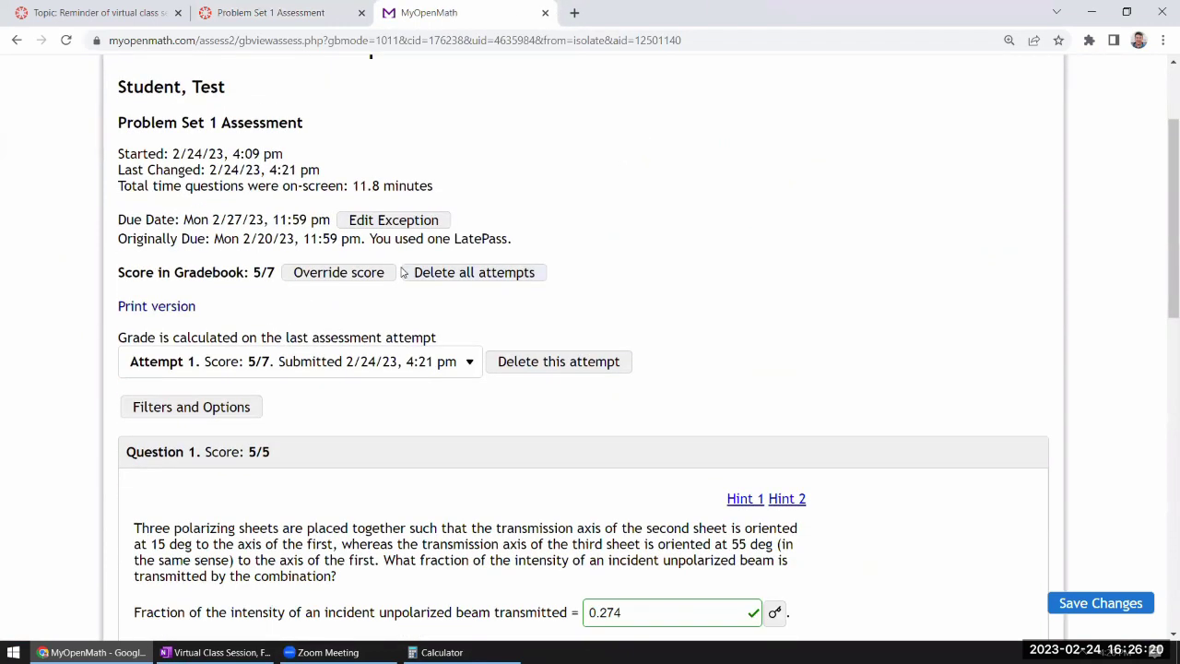
drag(126, 153, 555, 187)
click(276, 12)
scroll(350, 244, up, 5)
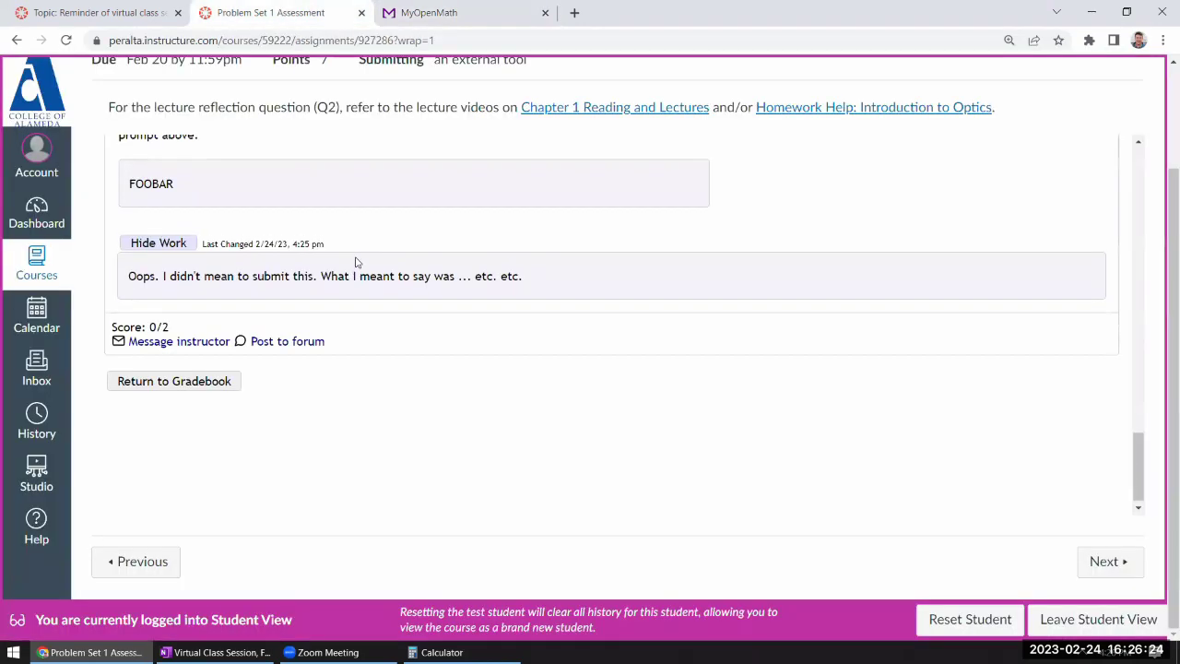
scroll(355, 258, up, 10)
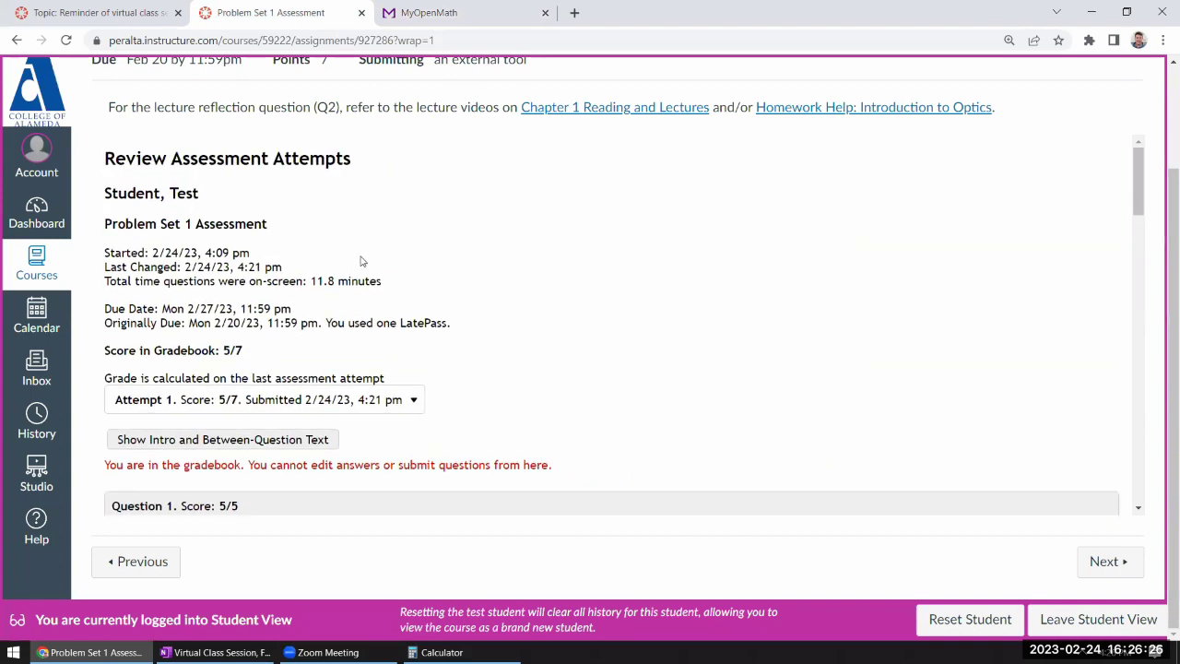
Return to MyOpenMath, check the attached work for Question 1, and add the question feedback "Looks great!"
click(441, 13)
scroll(485, 219, down, 3)
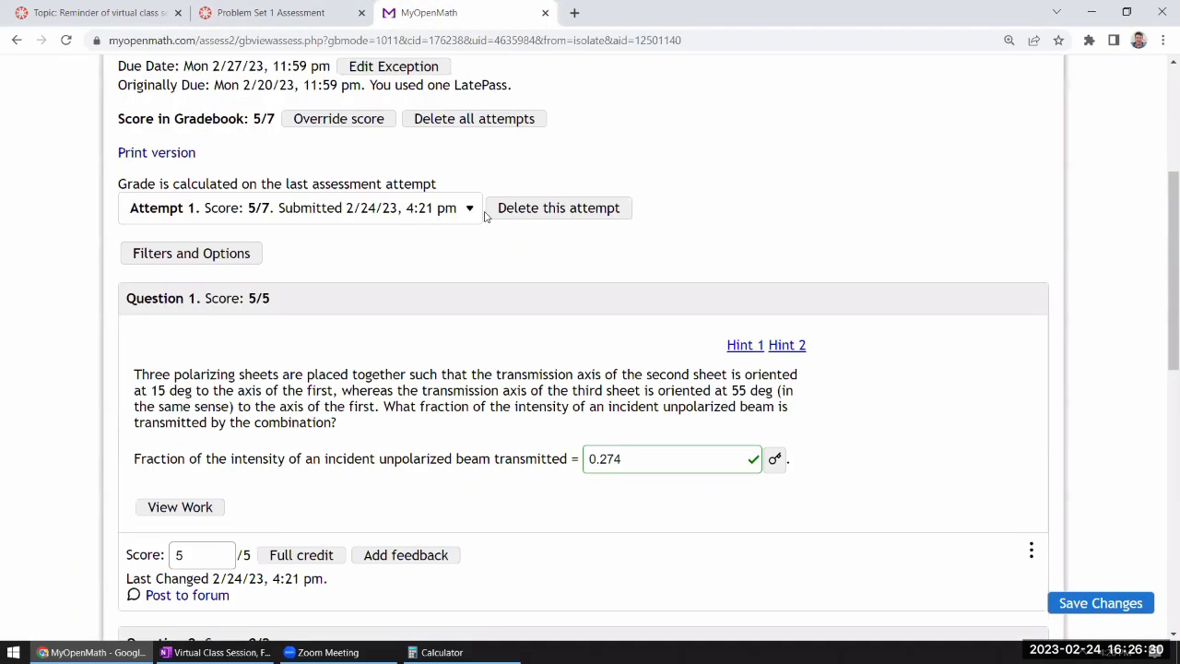
scroll(485, 219, down, 2)
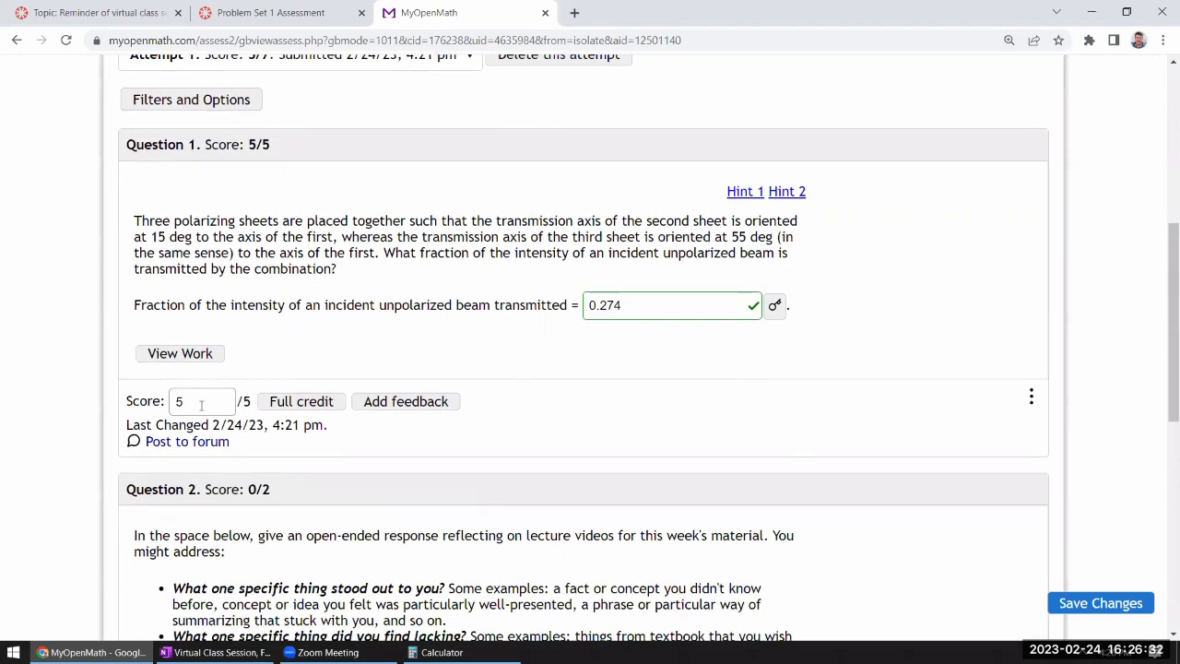
click(404, 405)
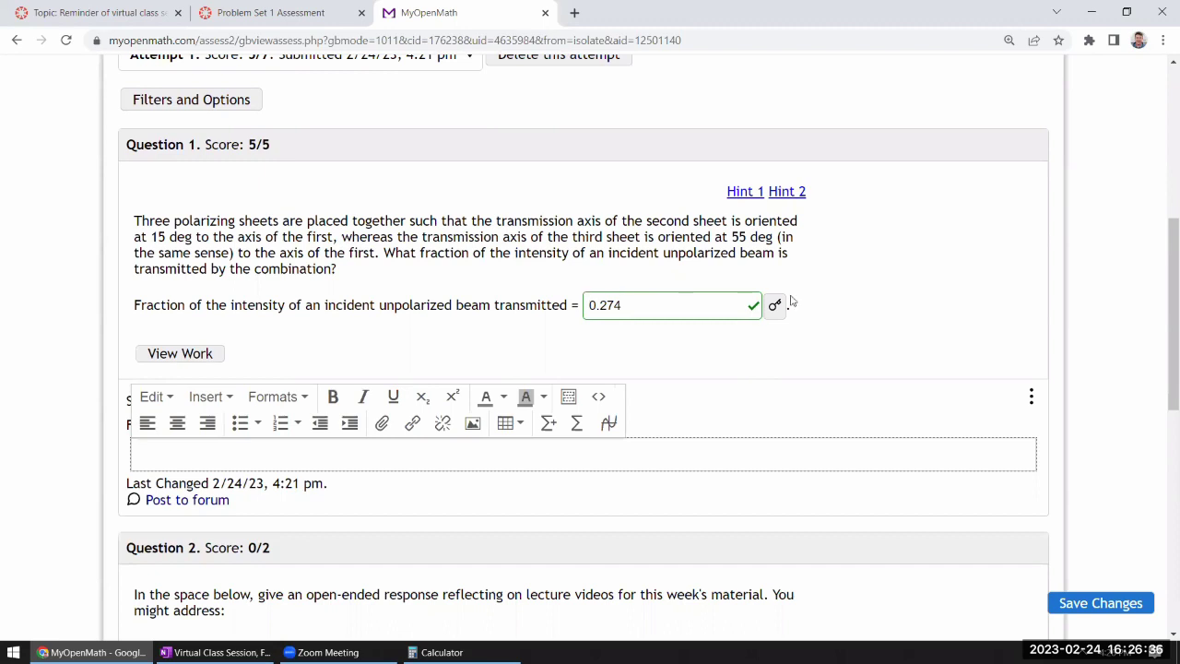
click(196, 355)
scroll(773, 286, down, 4)
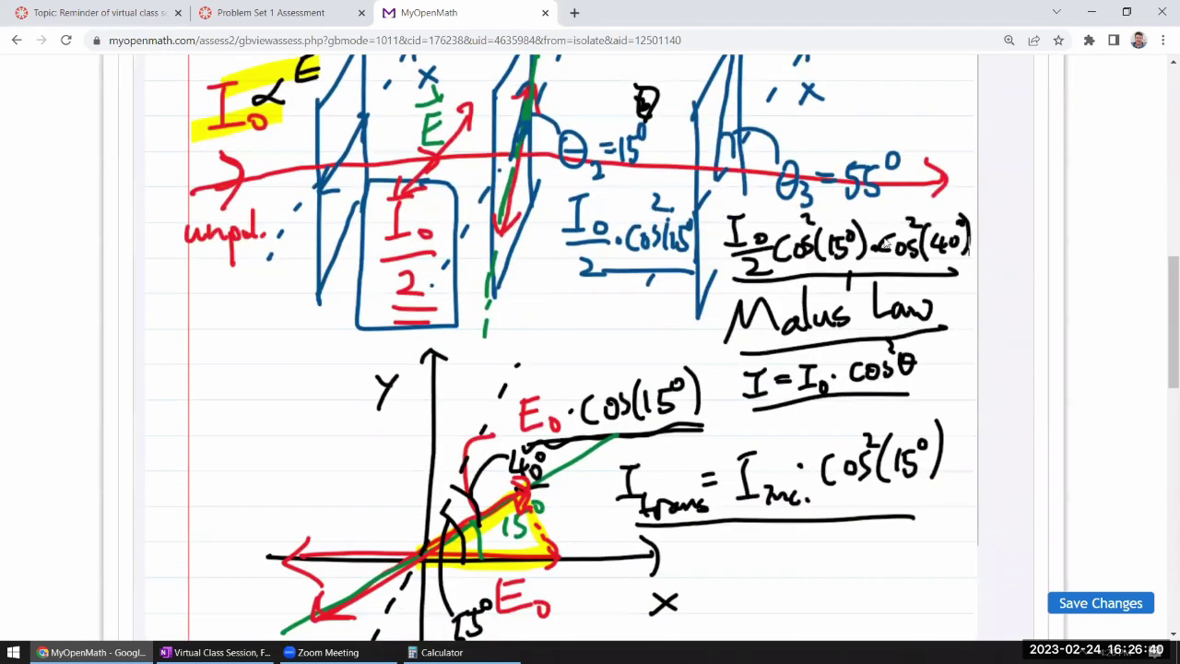
scroll(696, 236, down, 2)
scroll(221, 264, up, 5)
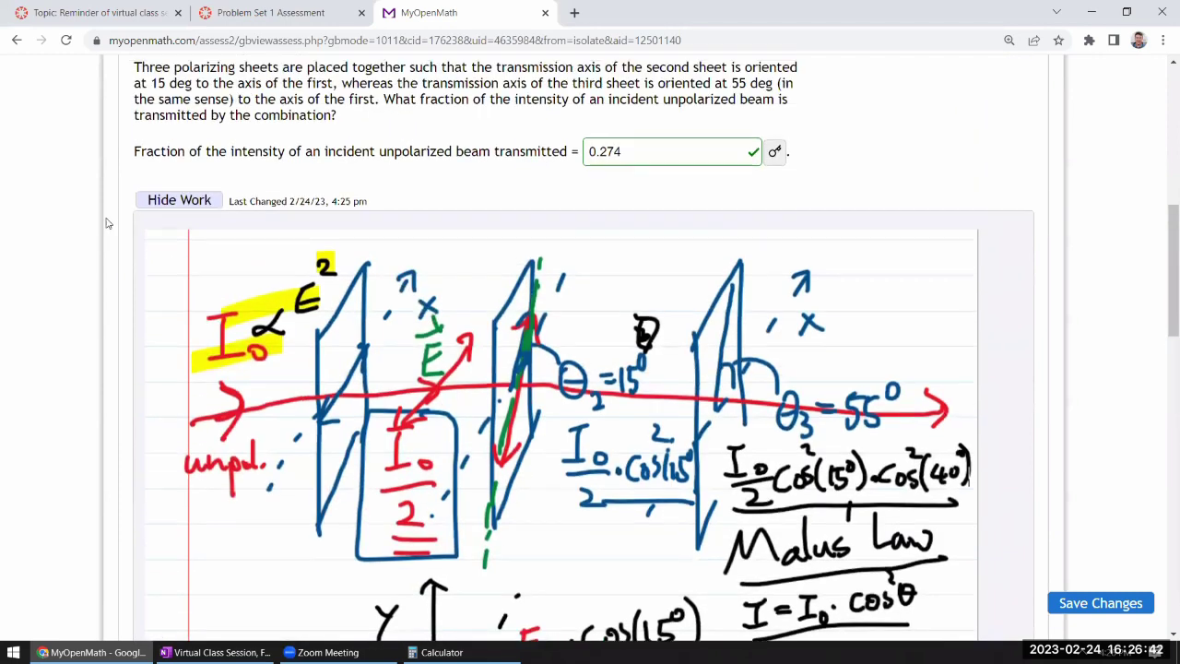
click(177, 202)
text(Looks great!)
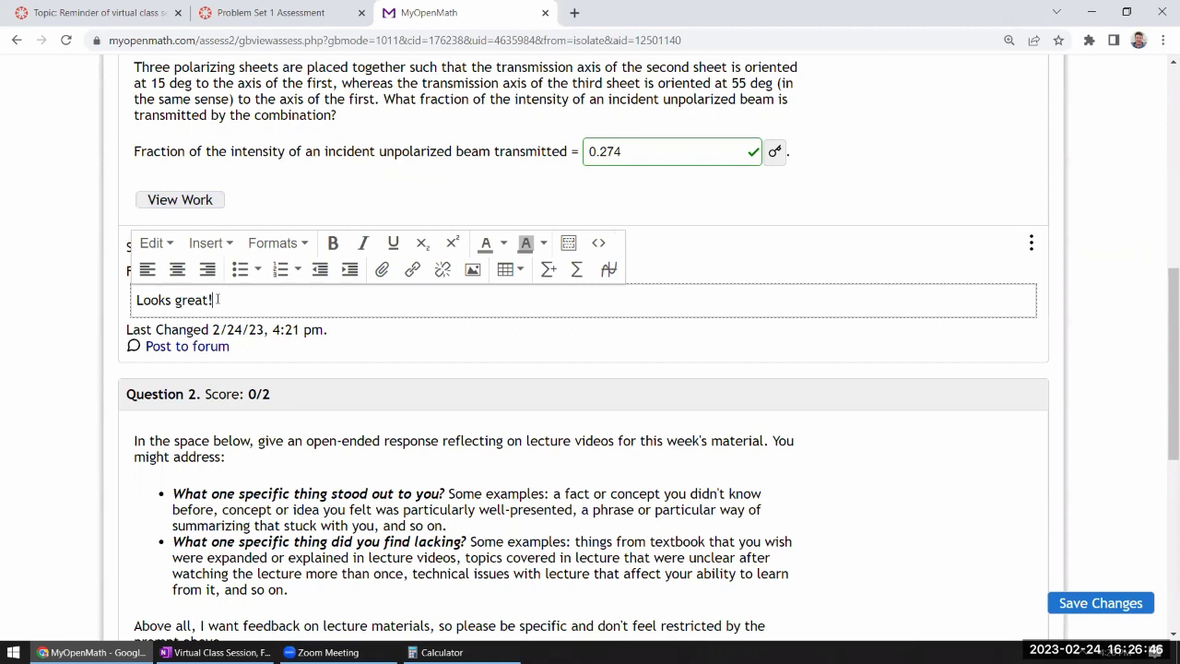
click(427, 343)
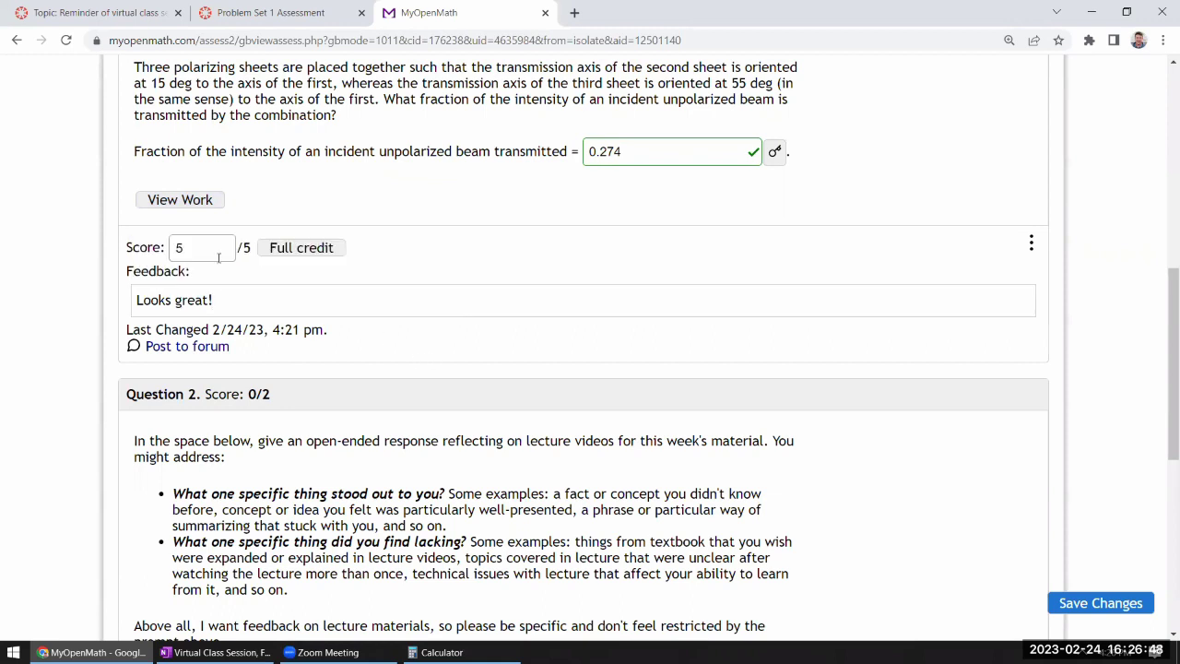
Enter "Looks great for Q1!" as the overall feedback for the test student
scroll(367, 509, down, 6)
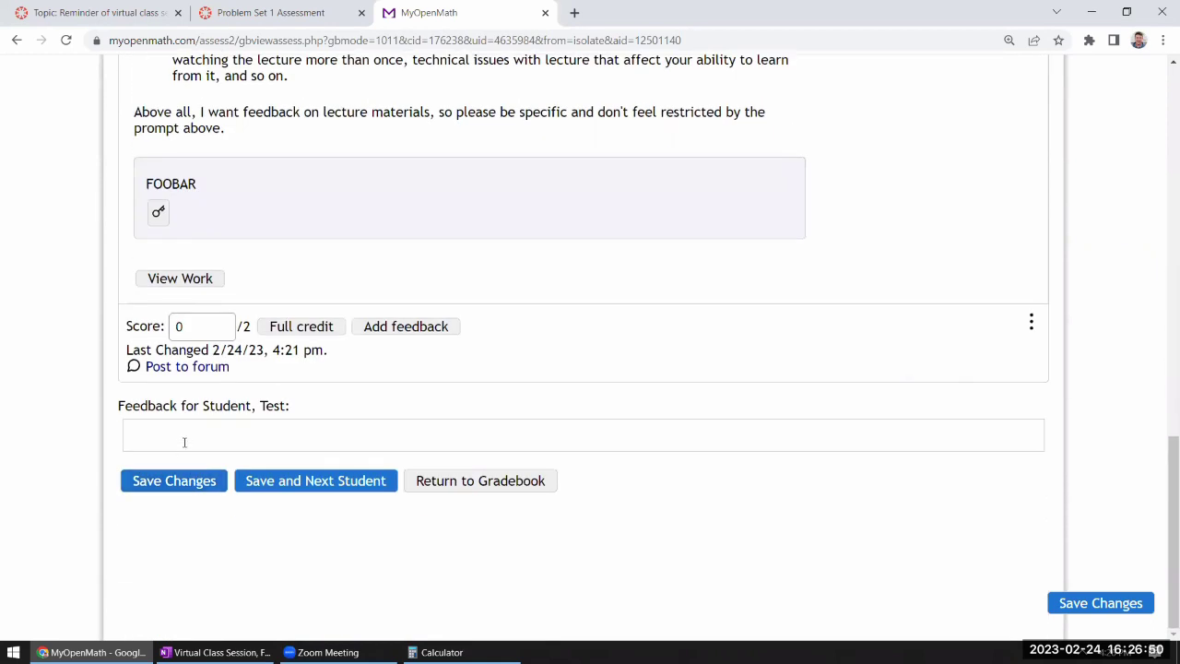
click(184, 439)
text(Looks great!)
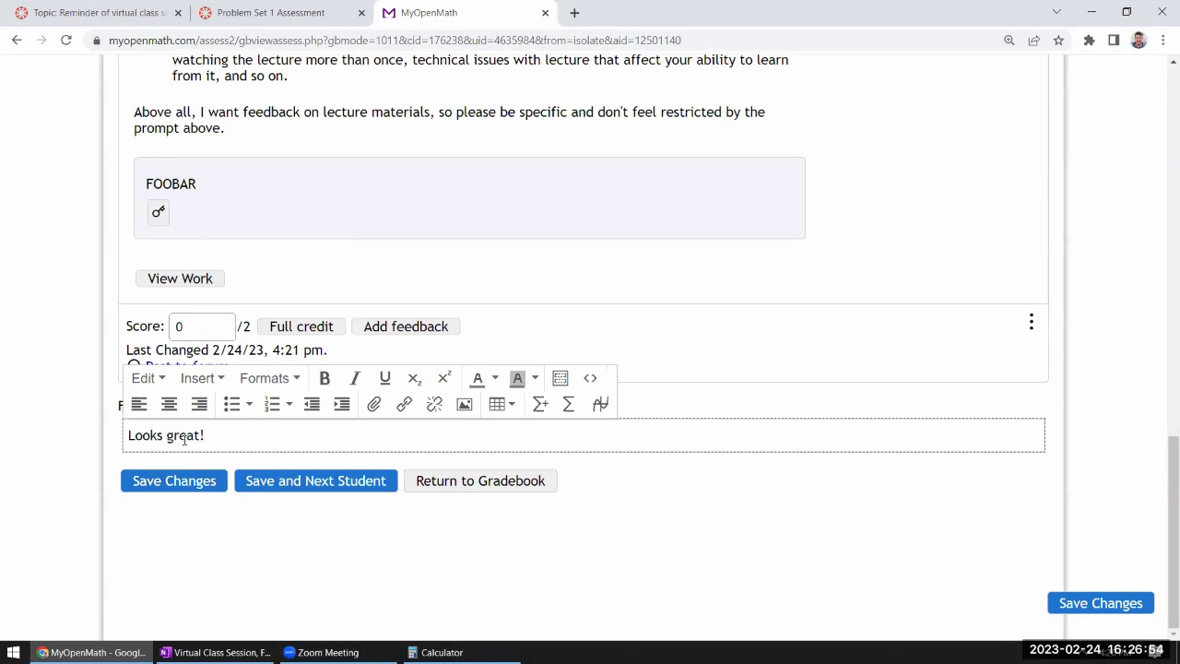
key(BackSpace)
text(,)
key(BackSpace)
key(BackSpace)
text(for Q1!)
Examine the Question 2 response, added work and score in the student's Canvas review
click(290, 11)
scroll(346, 338, down, 15)
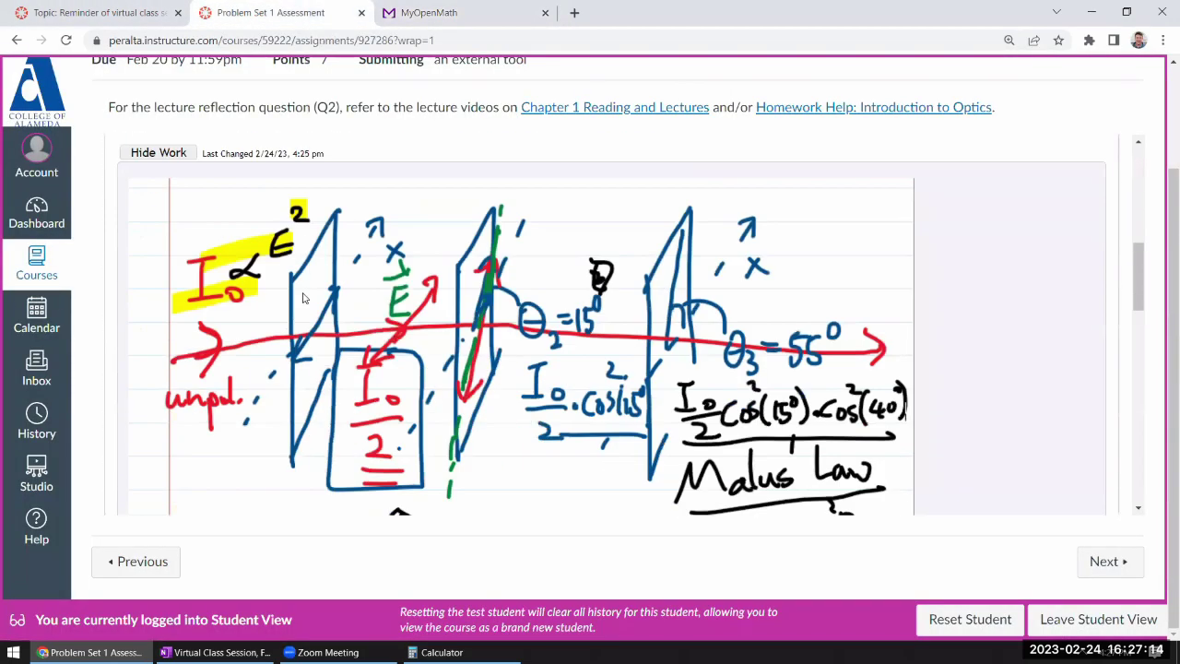
scroll(291, 295, down, 12)
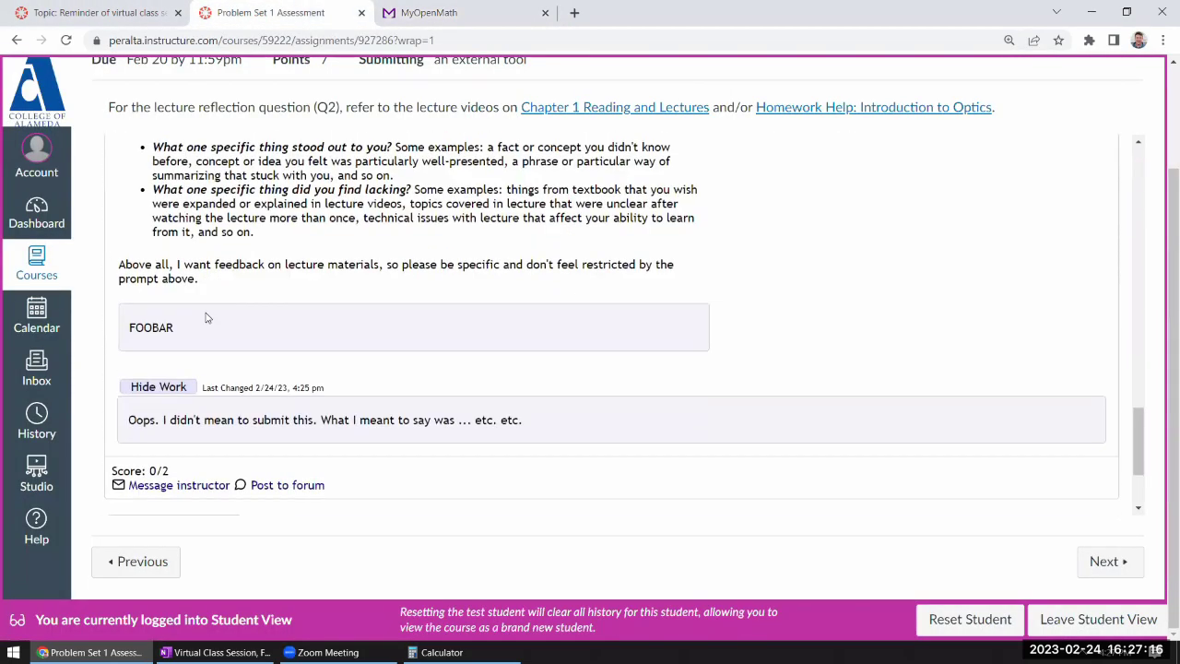
scroll(199, 305, up, 3)
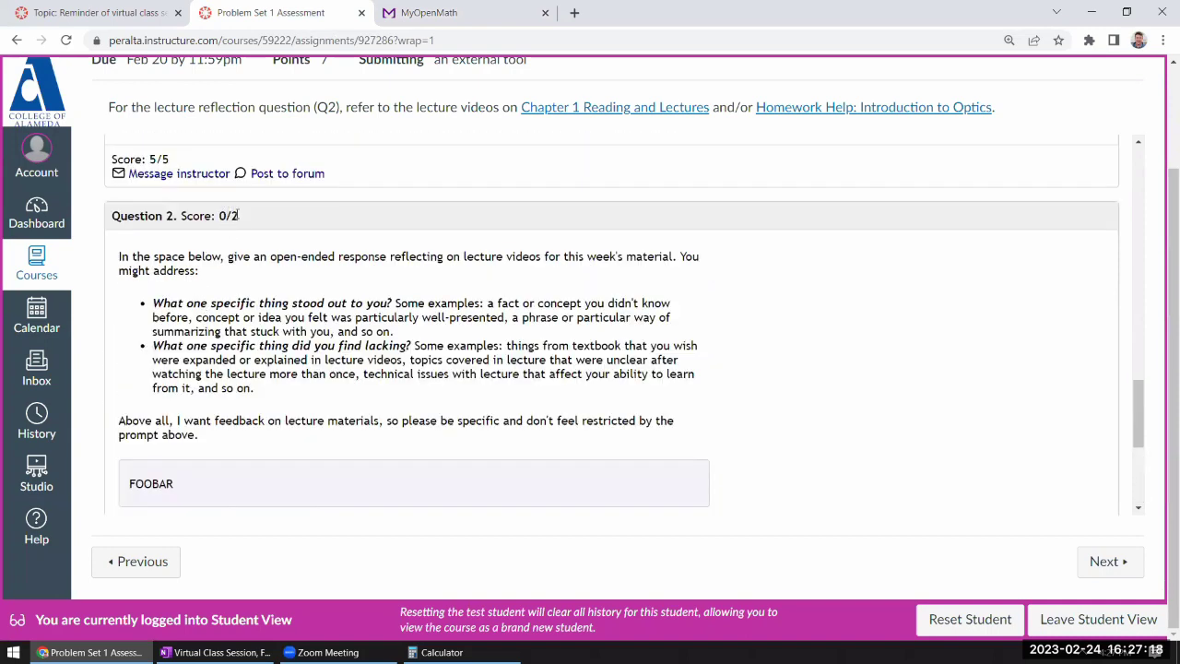
scroll(243, 230, down, 4)
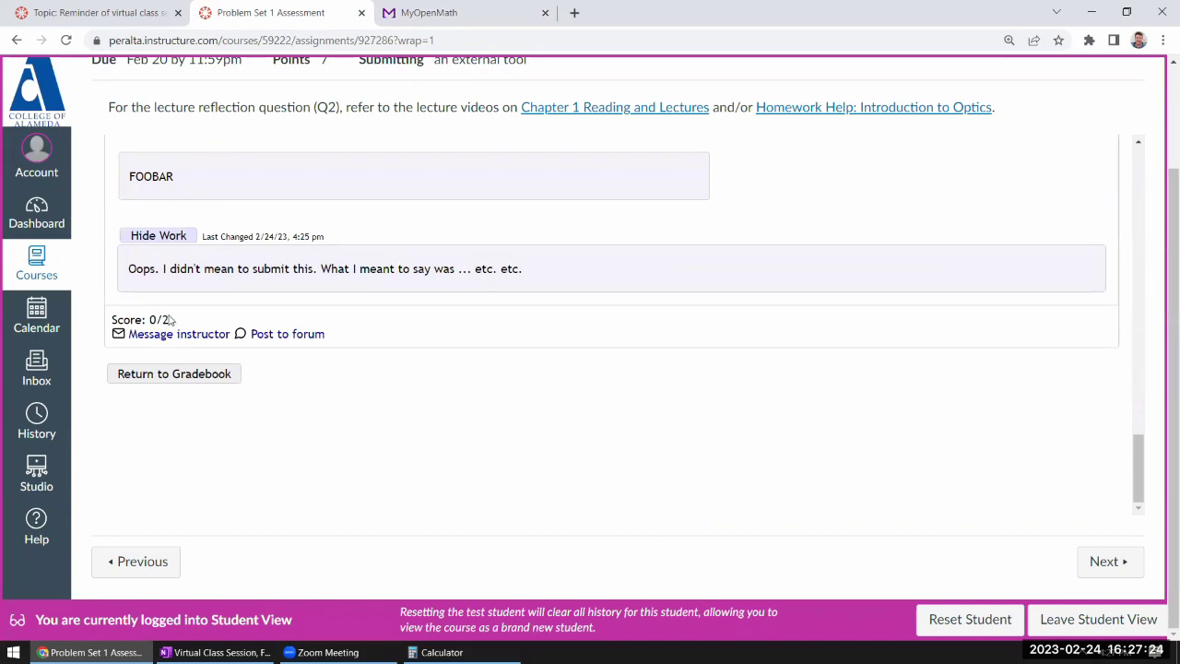
Return to MyOpenMath, add a feedback field to Question 2 and show the student's added work
click(447, 16)
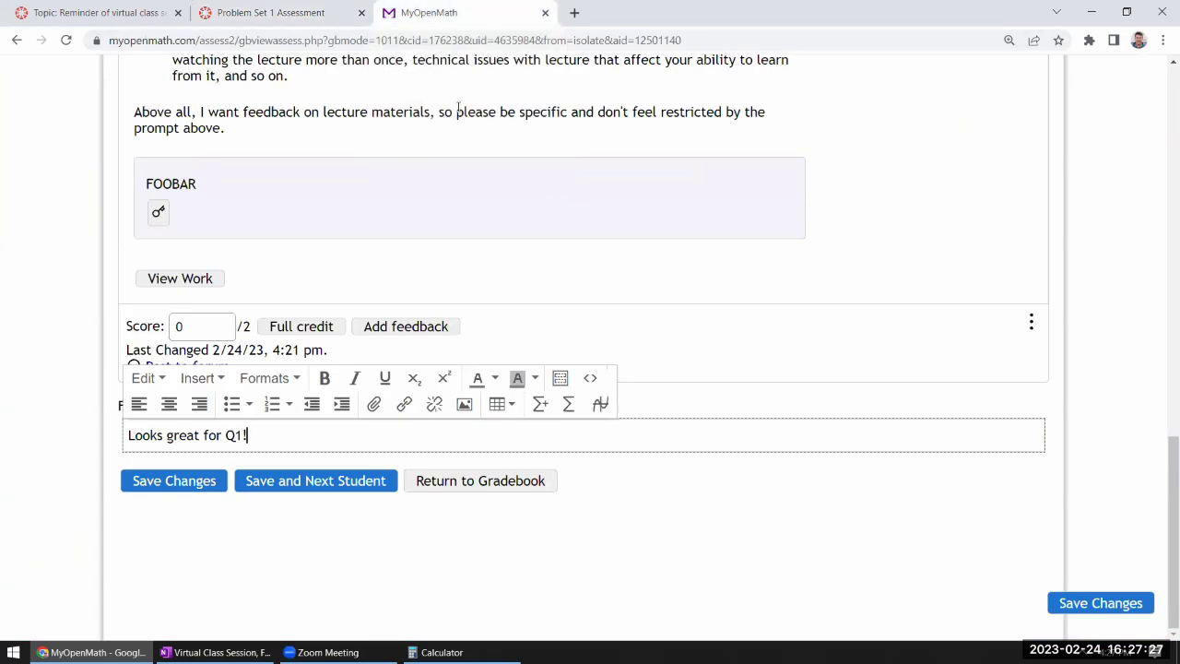
click(401, 327)
click(179, 280)
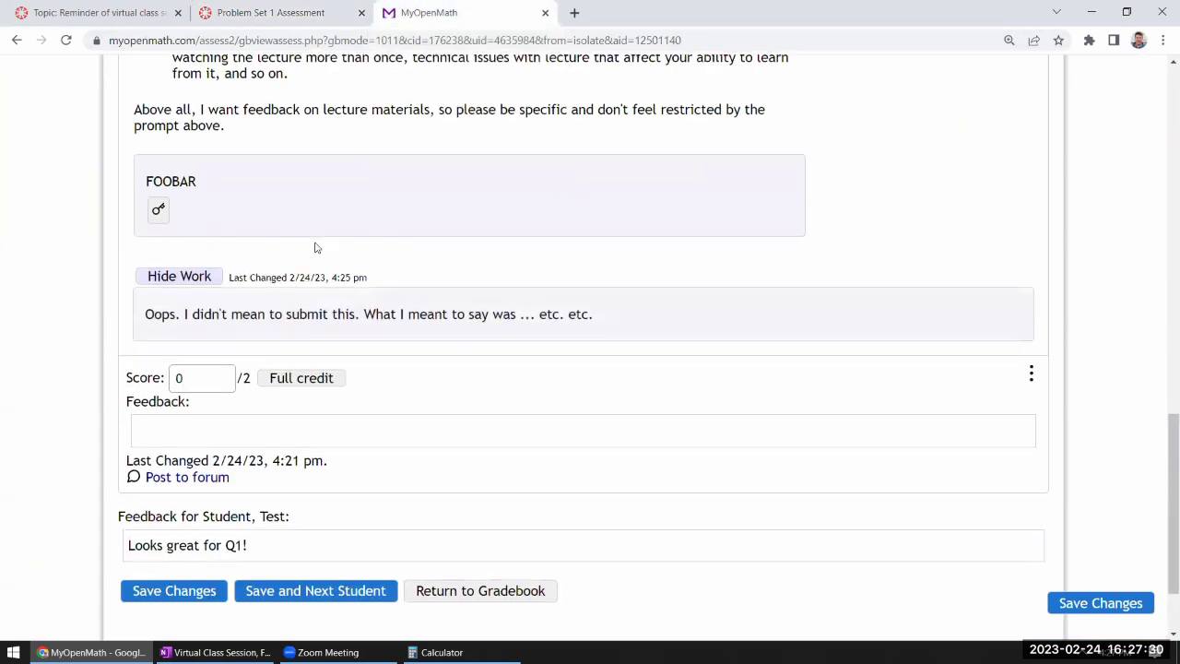
Enter the Question 2 feedback "I don't see any meaningful lecture reflection; grading this like an empty response (0/2). Please include lecture reflection next time."
scroll(277, 369, down, 1)
click(257, 356)
text(I don't see any meaningful lecture reflection; grading )
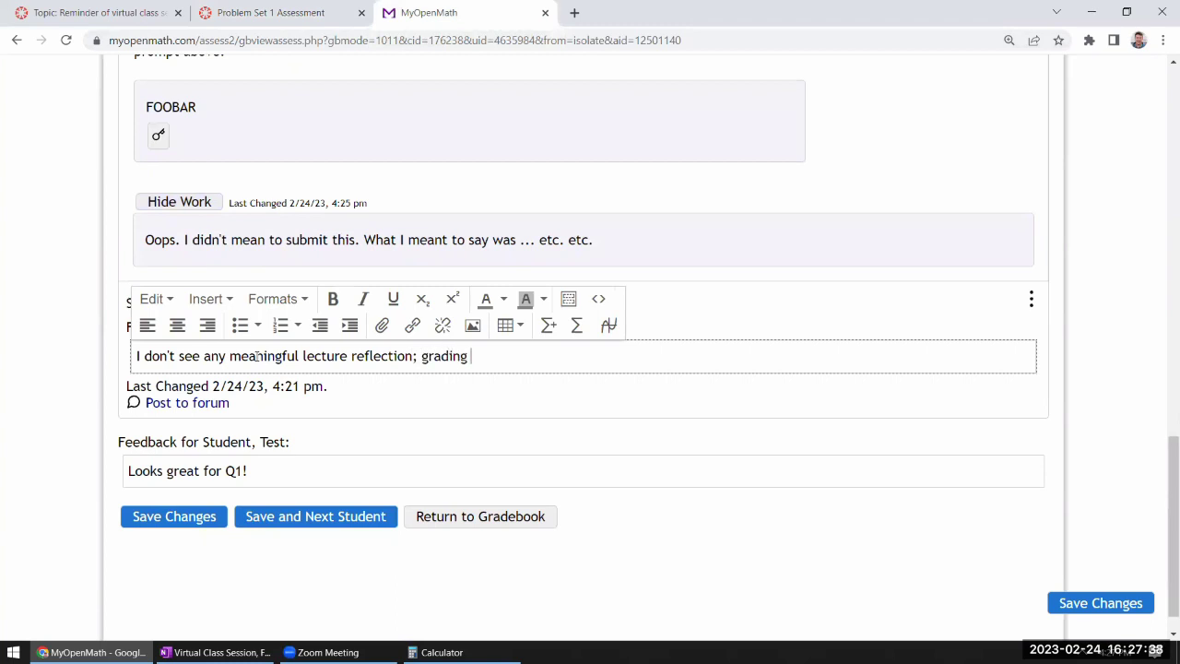
text(this like an empty response)
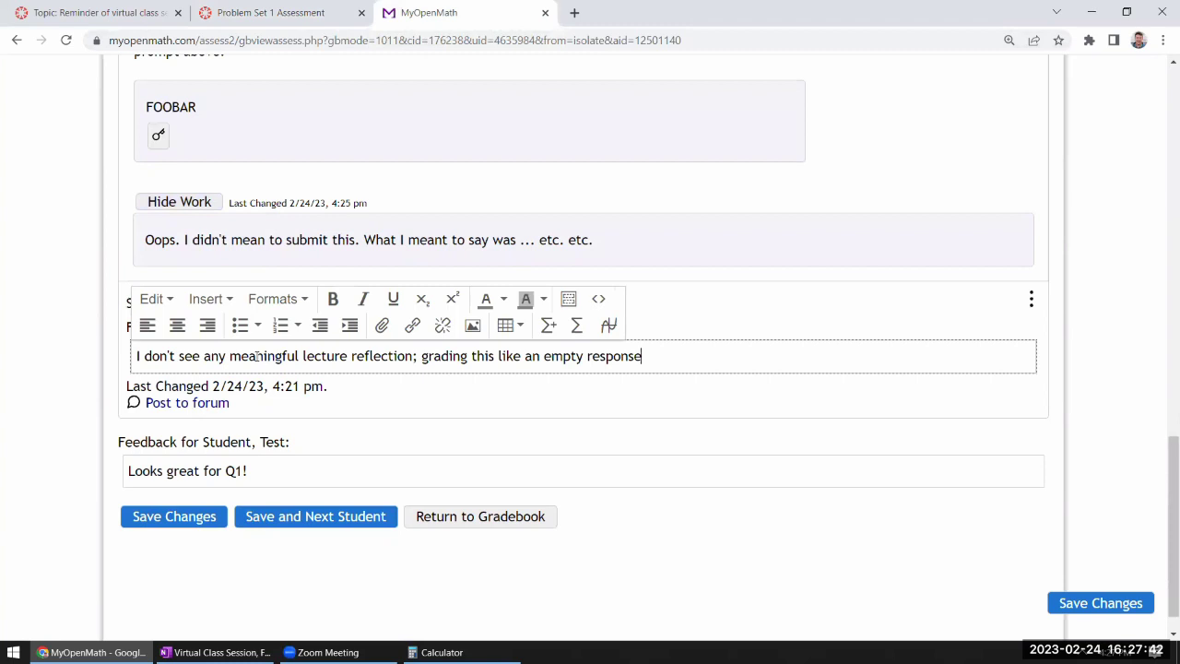
text( (0/20.)
key(BackSpace)
text(().)
key(BackSpace)
text(). Please inc)
text(lude)
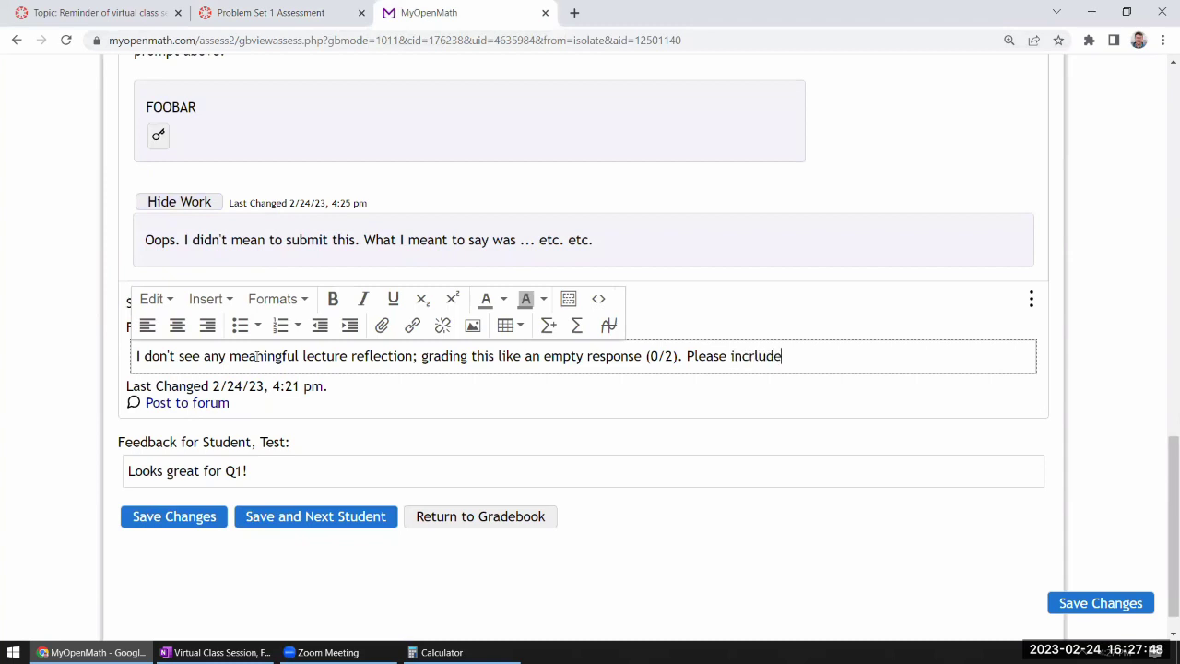
key(BackSpace)
key(BackSpace)
key(BackSpace)
text(ude lecture reflection next time.)
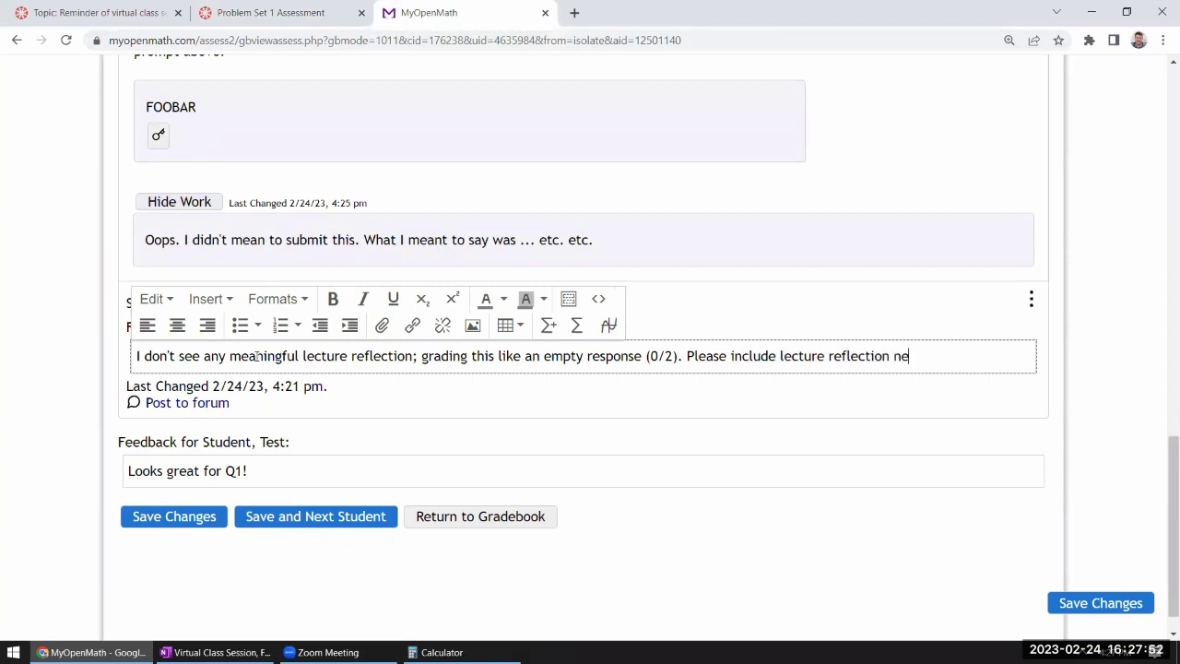
Append "Please see my feedback for Q2." to the overall feedback for the test student
click(286, 478)
text(Please s)
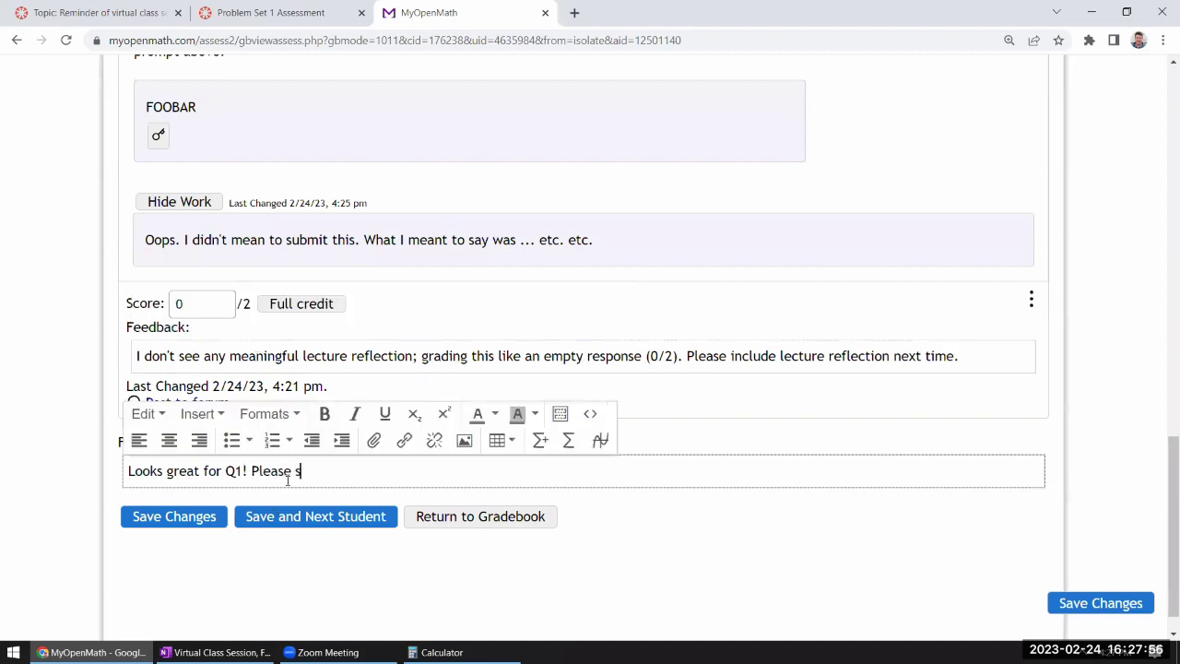
text(ee my feedback for )
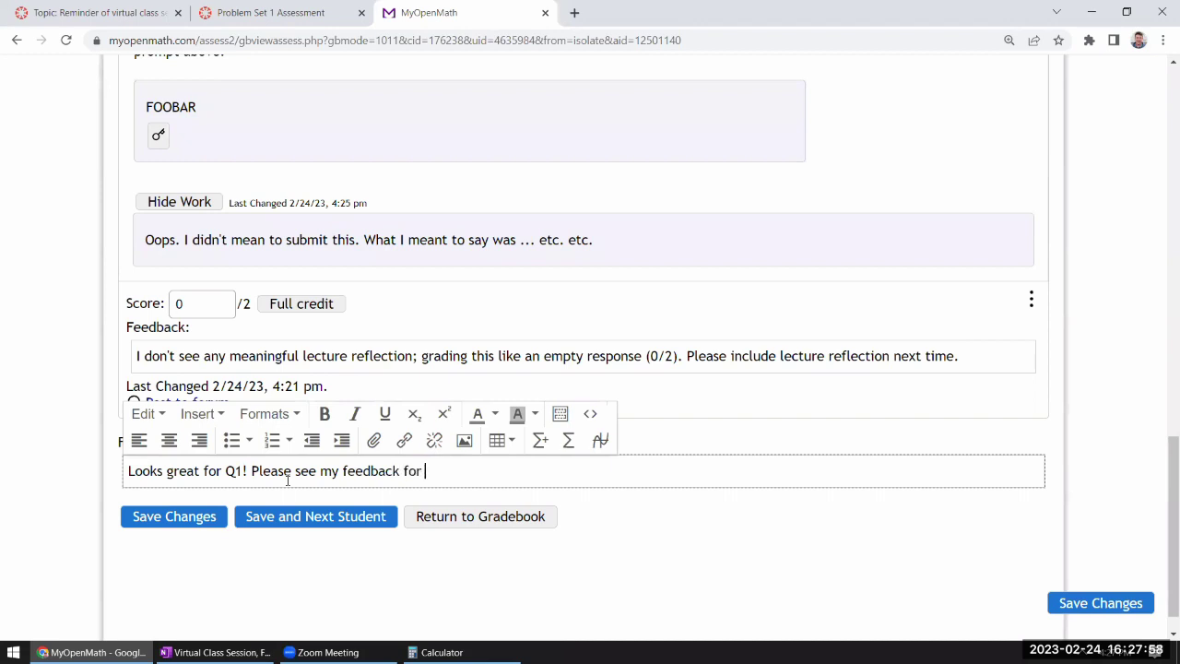
text(Q1)
click(820, 406)
Recheck the Question 2 response and added work against its score, and save the grading changes
click(212, 306)
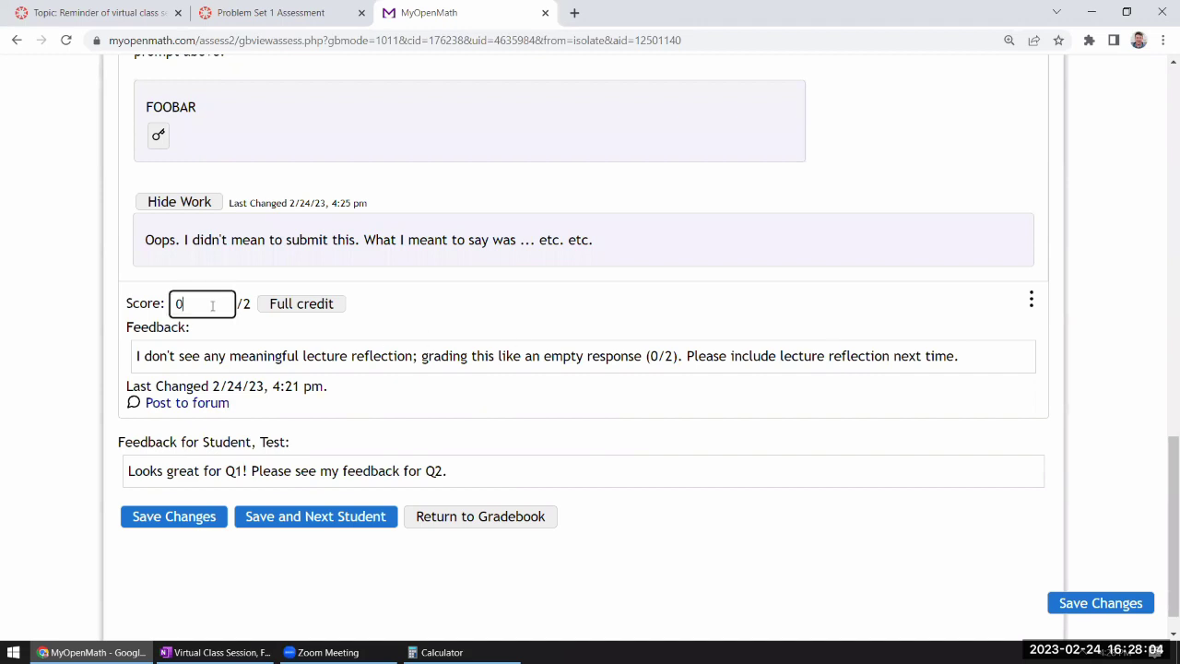
scroll(554, 295, up, 3)
scroll(553, 289, down, 2)
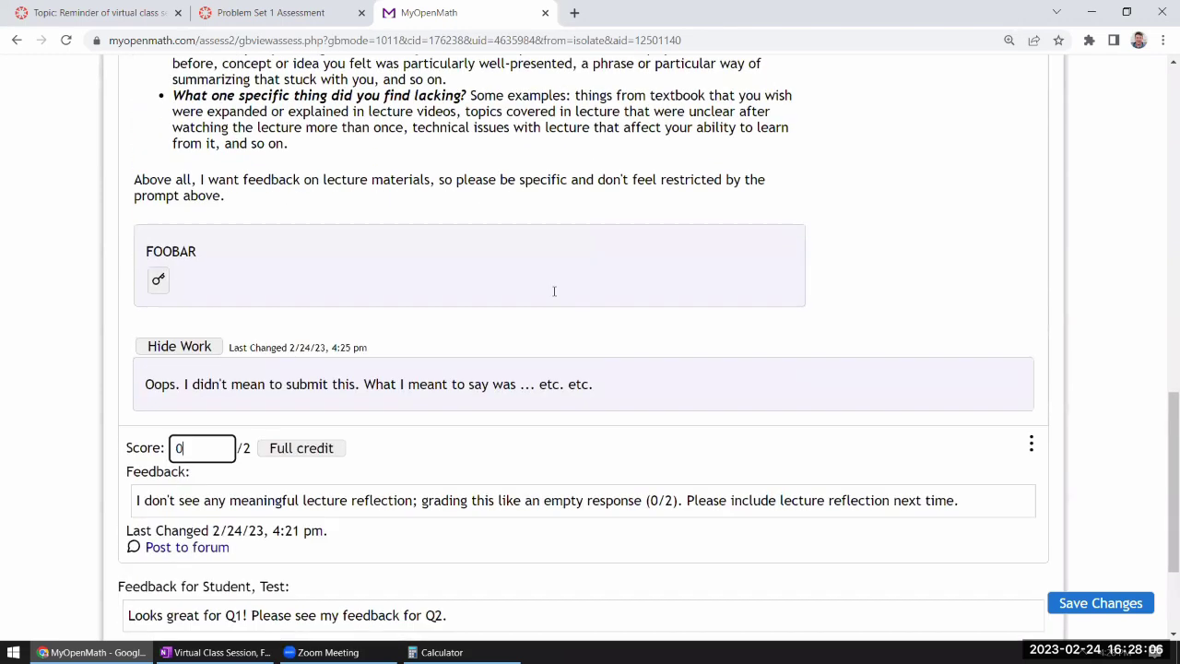
scroll(660, 337, down, 2)
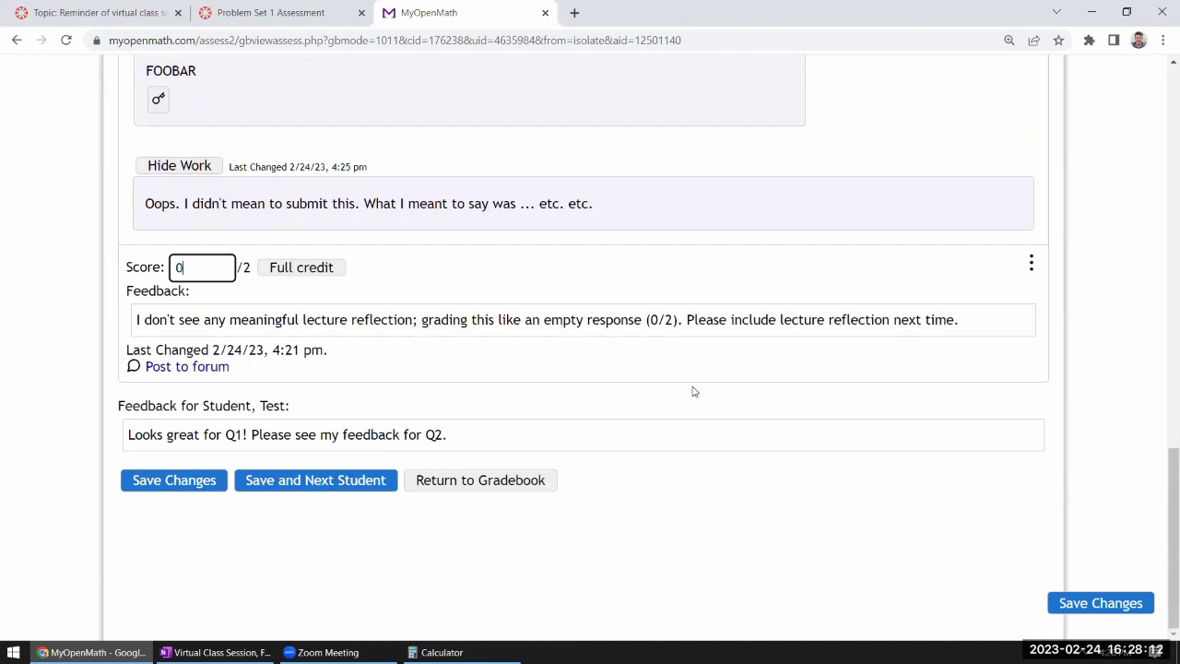
click(1093, 604)
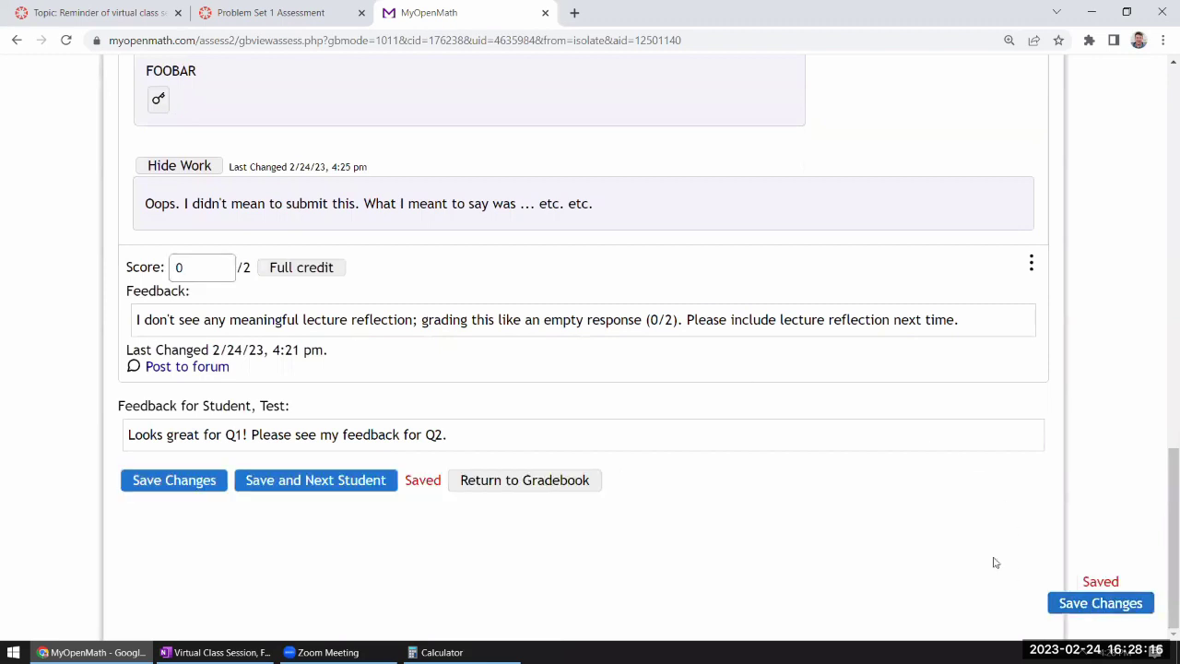
Switch back to the student's Canvas view of the assessment and go to the course's Modules page
click(245, 12)
scroll(411, 266, up, 20)
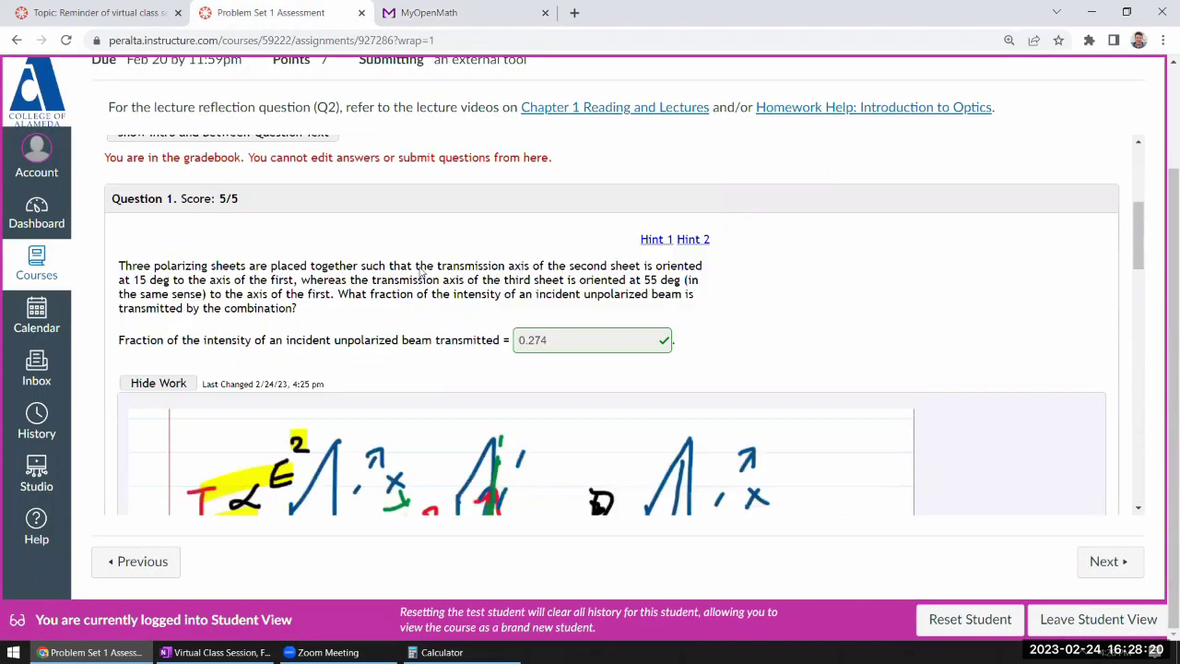
scroll(475, 268, up, 2)
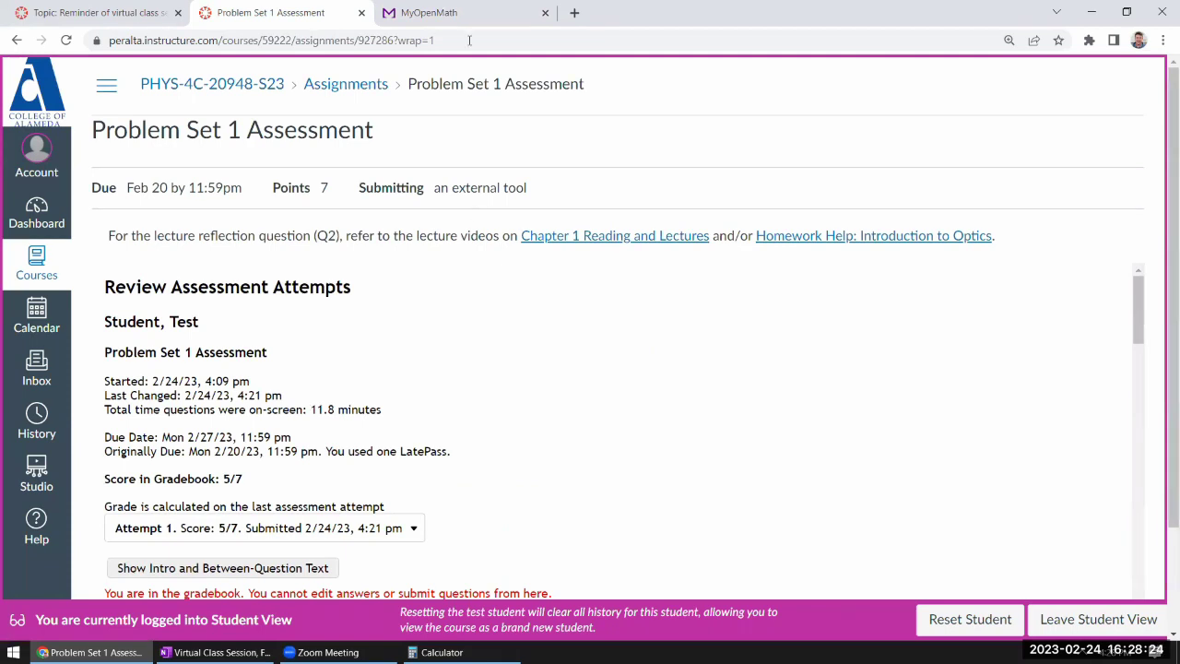
click(106, 86)
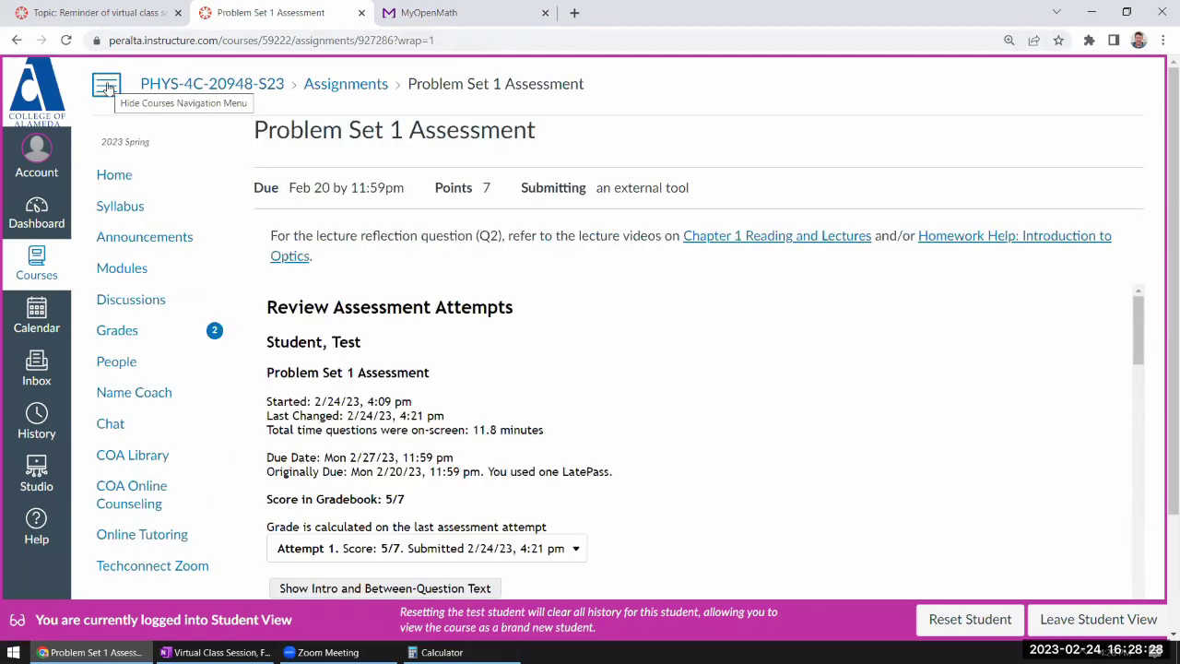
click(143, 273)
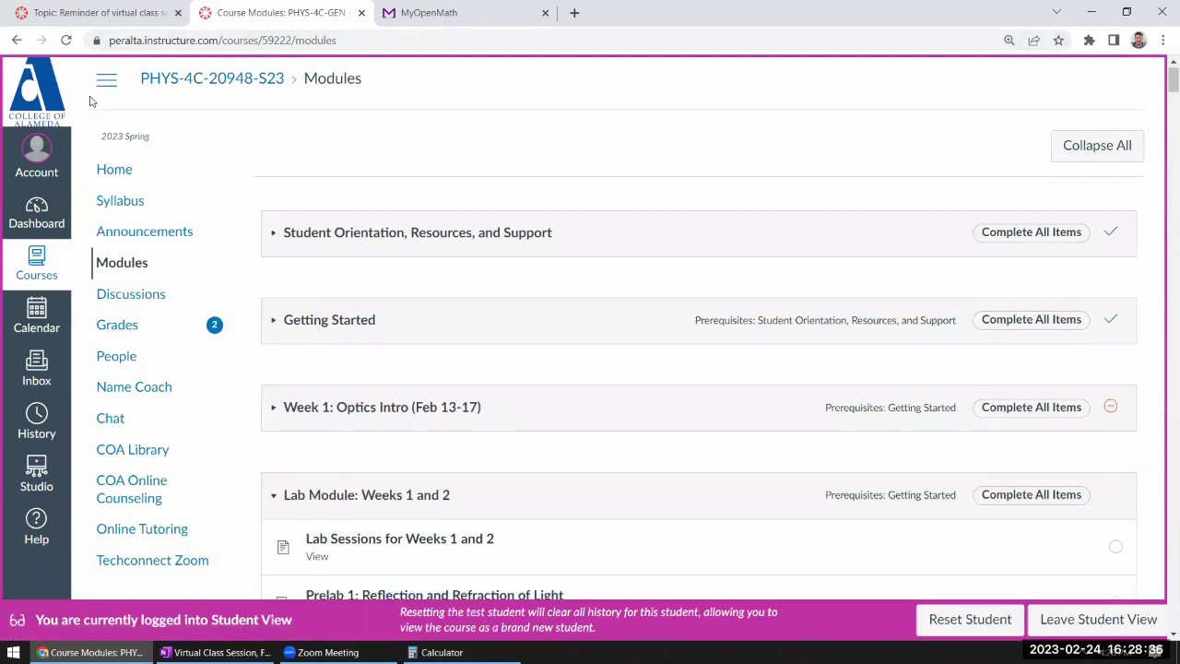
Expand the "Week 1: Optics Intro (Feb 13-17)" module and open Problem Set 1 Assessment
scroll(226, 175, down, 4)
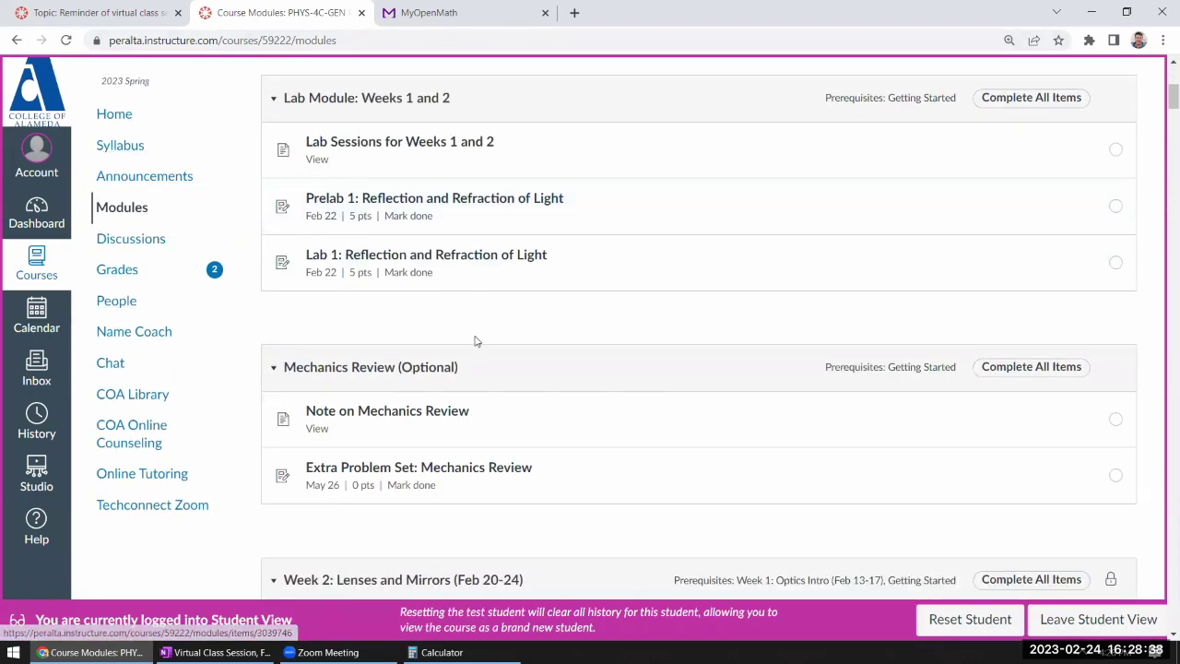
scroll(443, 276, up, 2)
click(396, 174)
scroll(444, 259, down, 2)
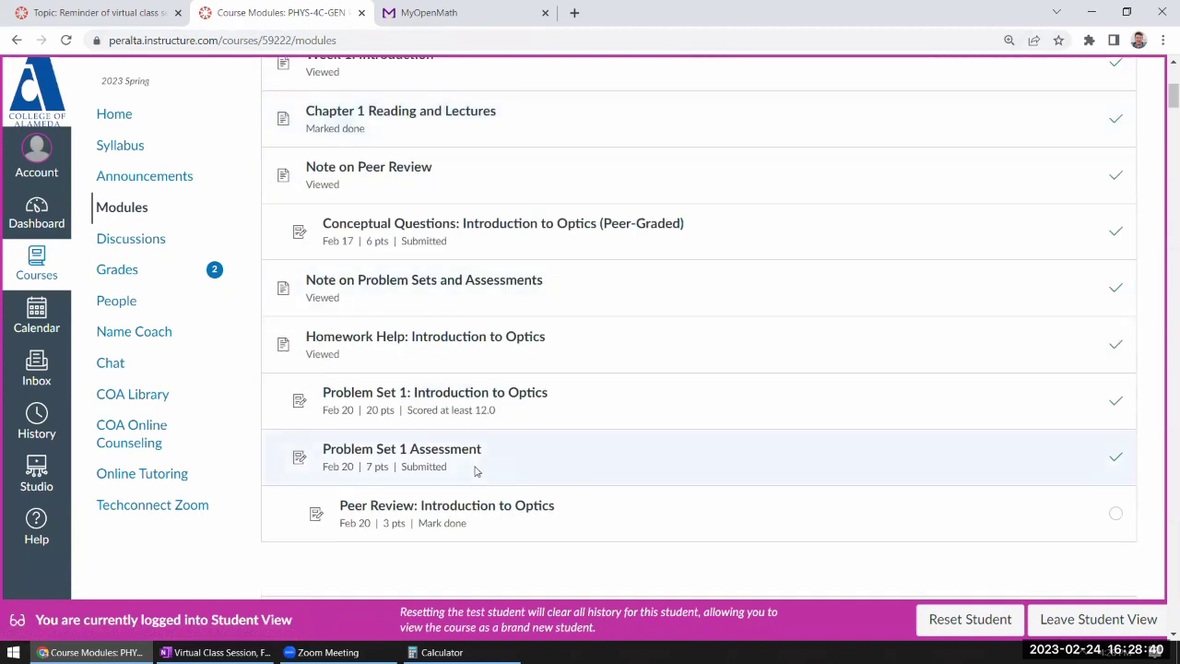
click(444, 377)
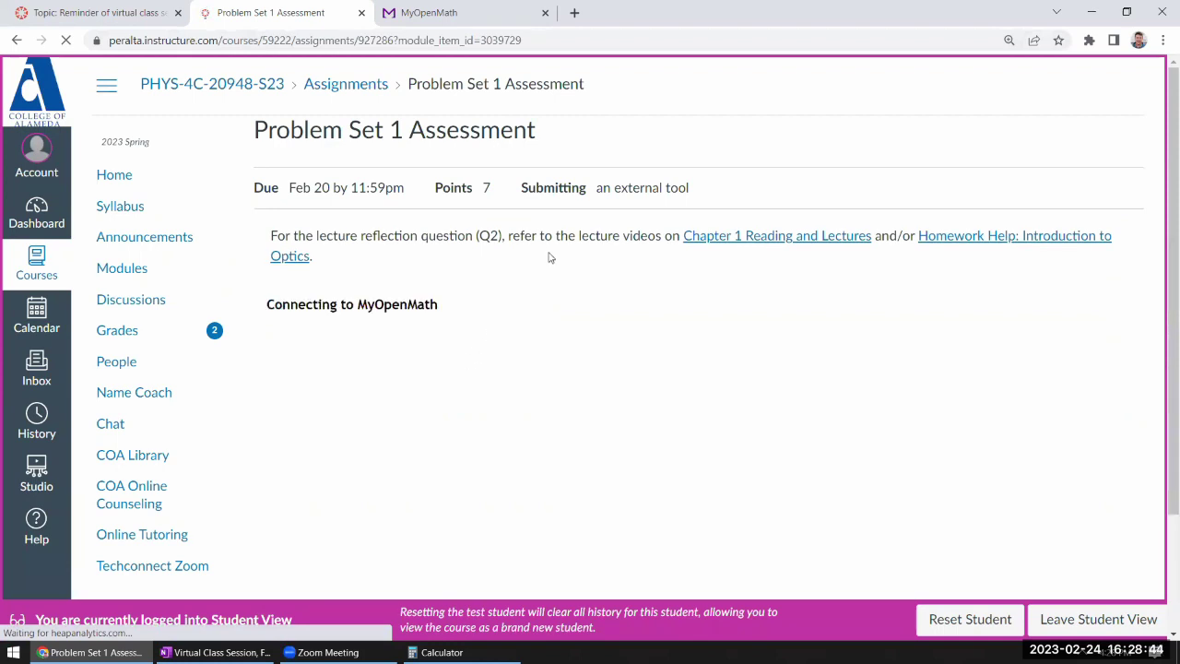
Open the gradebook review of the scored attempt and examine the score and feedback for Question 1
scroll(374, 236, down, 1)
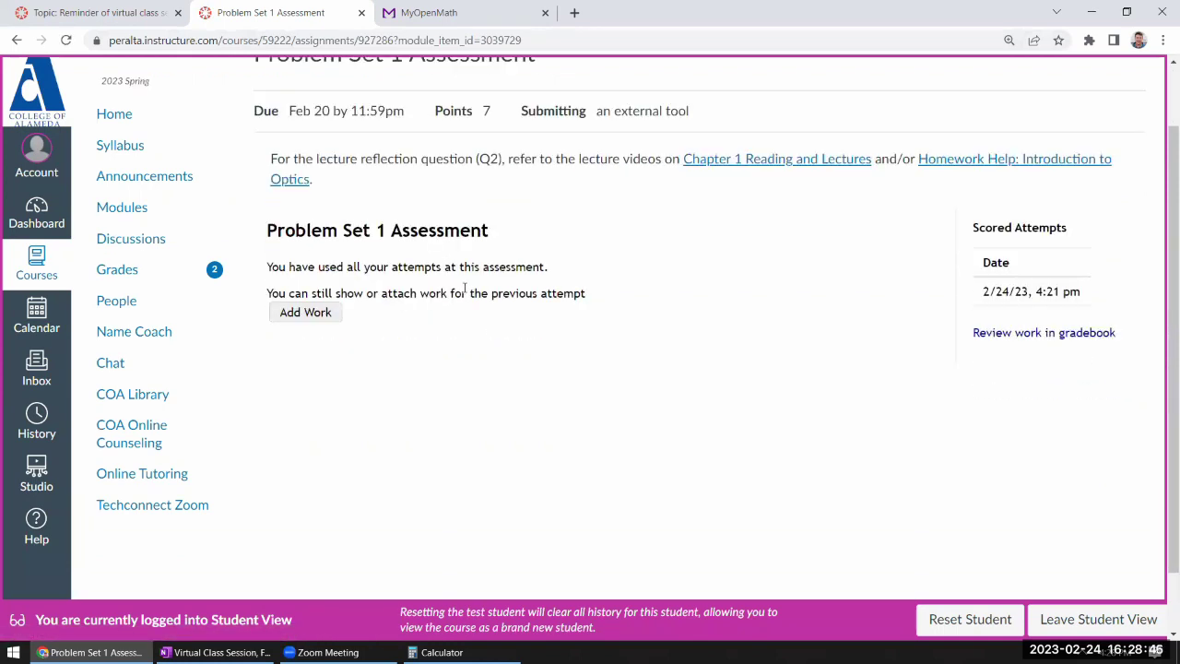
click(1035, 335)
scroll(799, 356, down, 5)
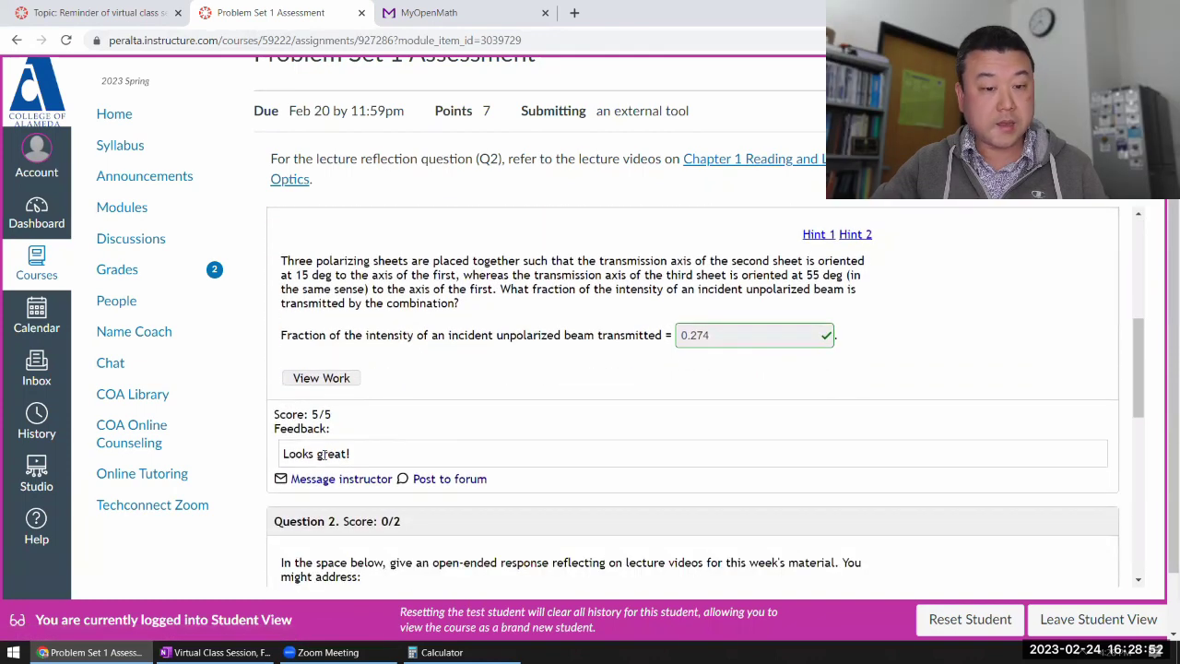
triple_click(286, 453)
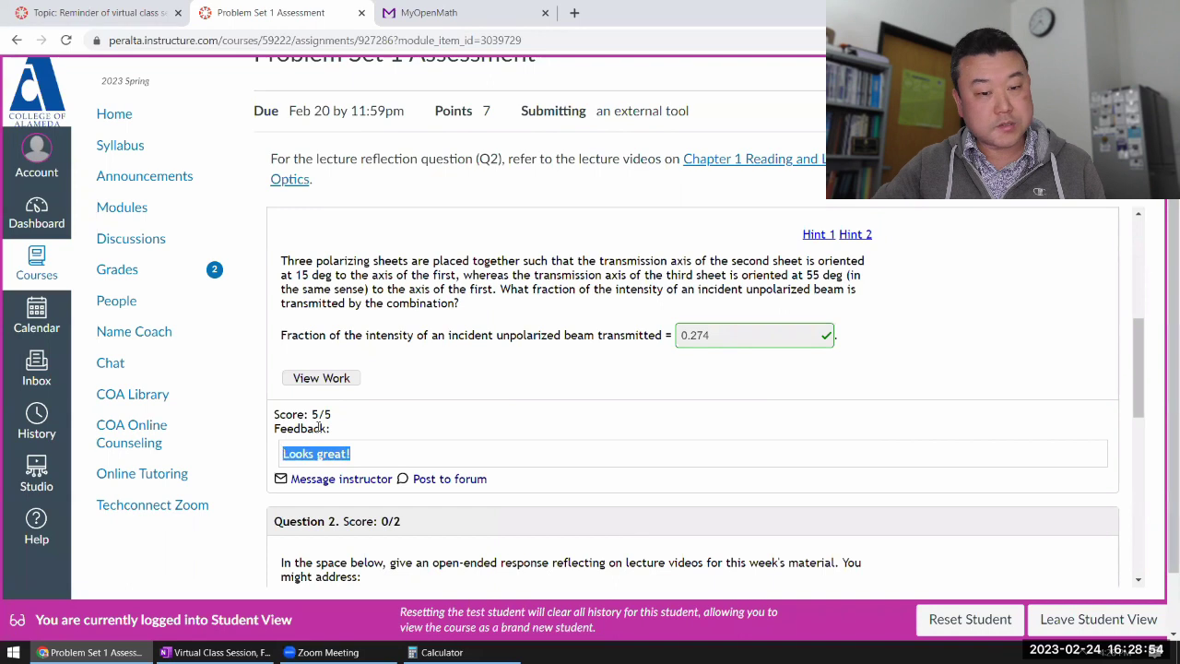
drag(312, 417, 363, 416)
click(386, 412)
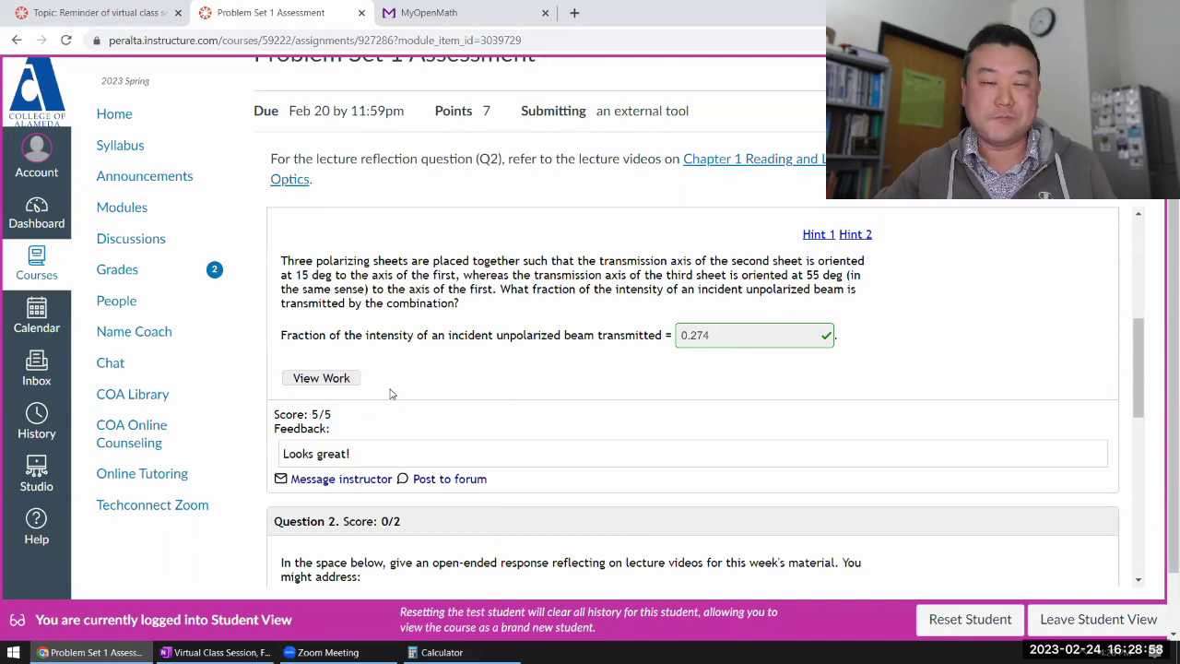
Show the work added to Question 1, look through it and hide it again
click(320, 380)
scroll(434, 486, down, 4)
scroll(338, 279, up, 3)
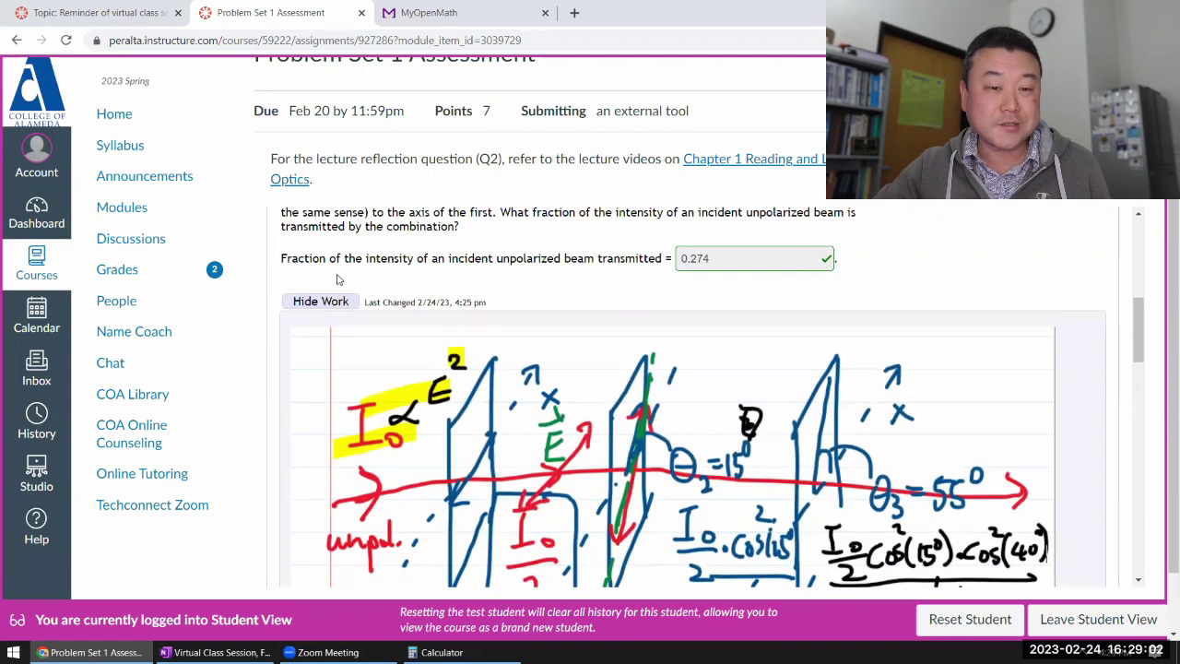
click(323, 303)
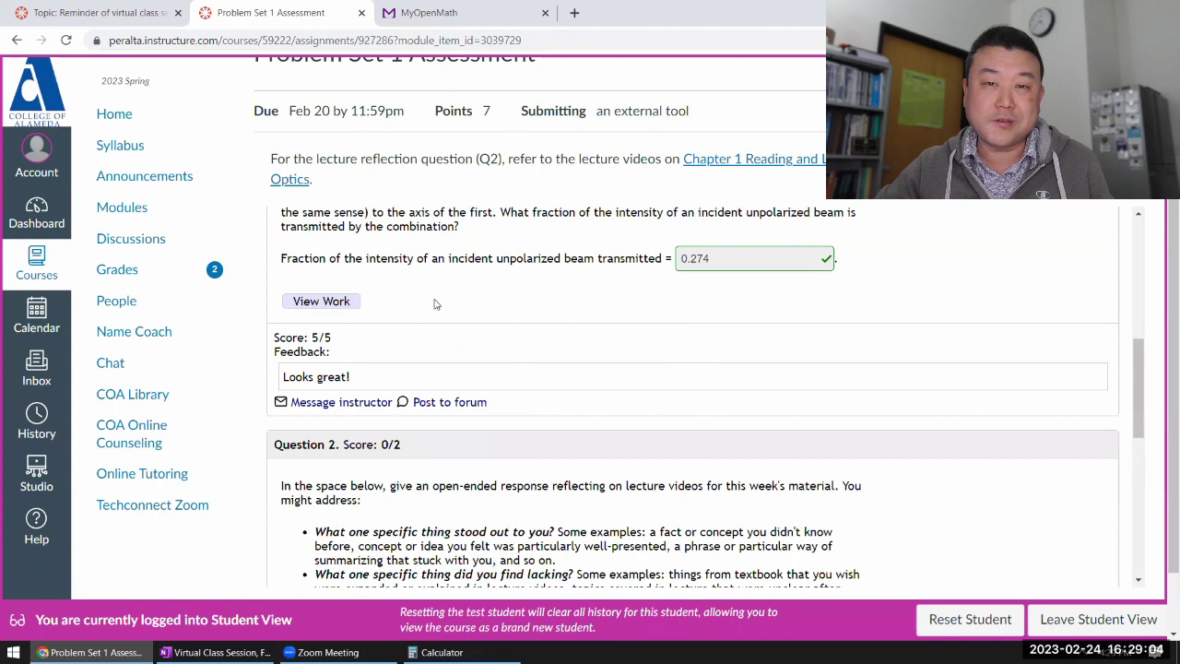
Examine the Question 2 feedback, the overall feedback and the attempt summary in the student's review
scroll(434, 309, down, 4)
scroll(445, 307, down, 1)
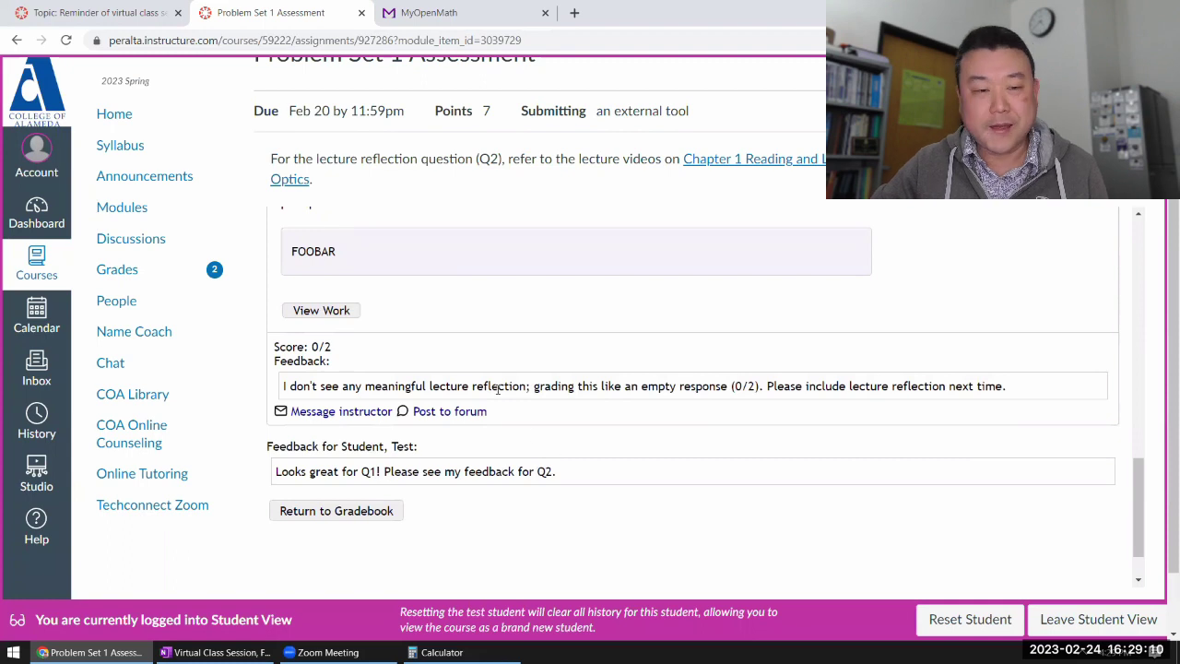
scroll(521, 424, up, 10)
scroll(482, 365, up, 1)
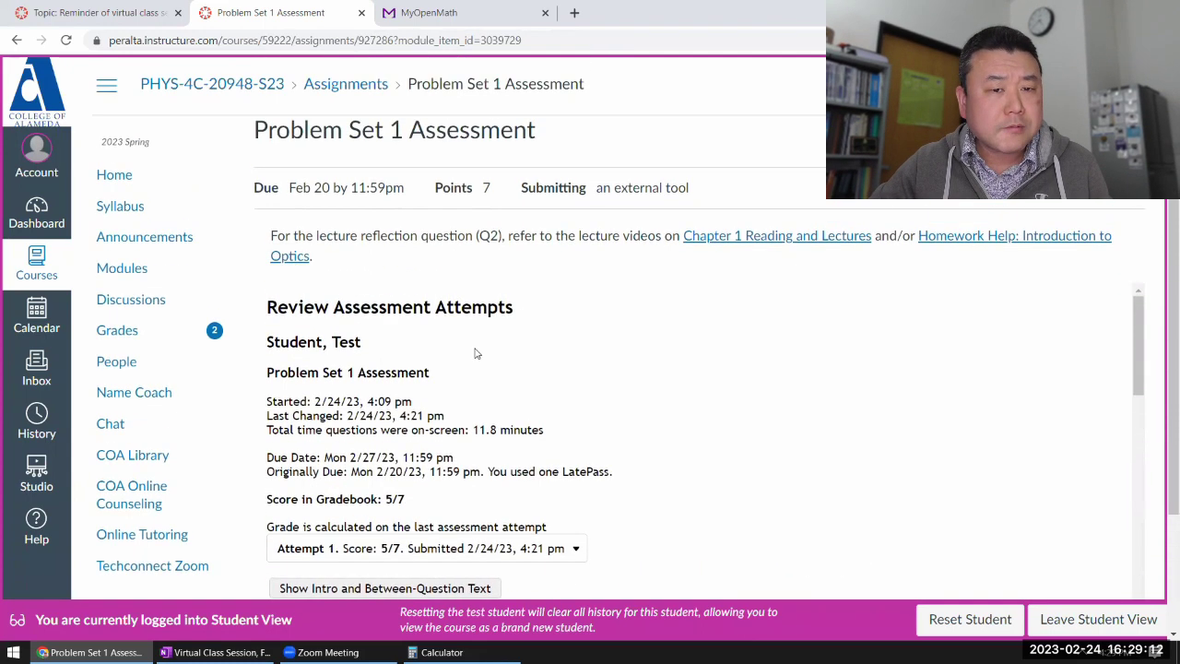
drag(383, 132, 417, 130)
click(354, 132)
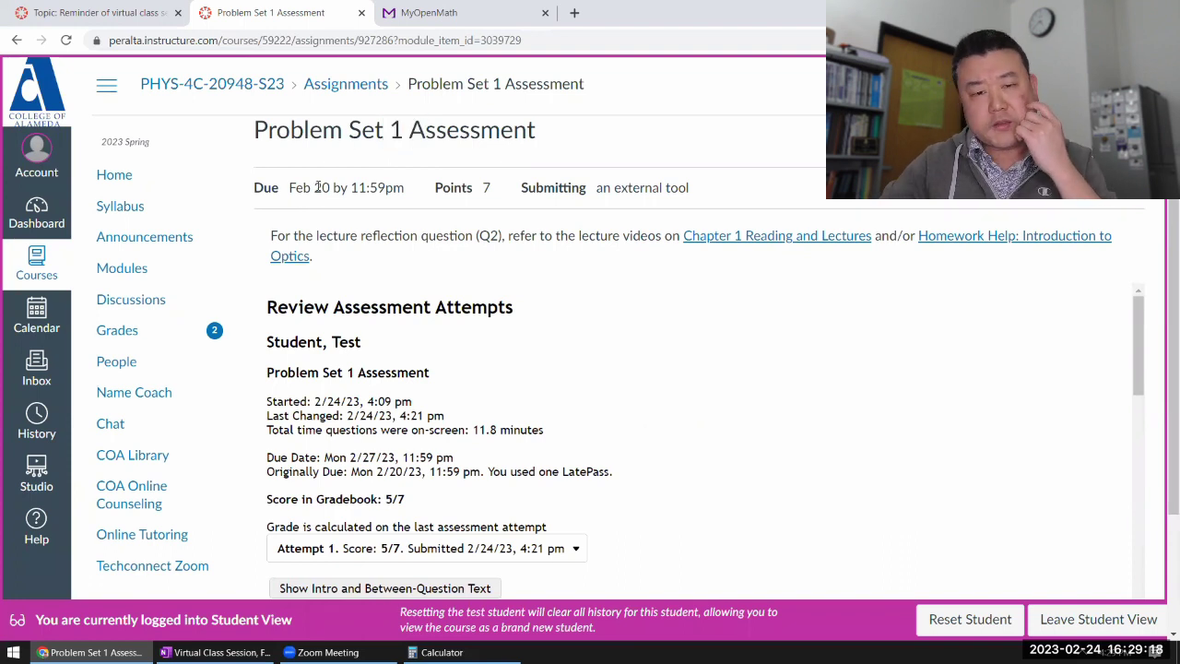
scroll(421, 400, down, 10)
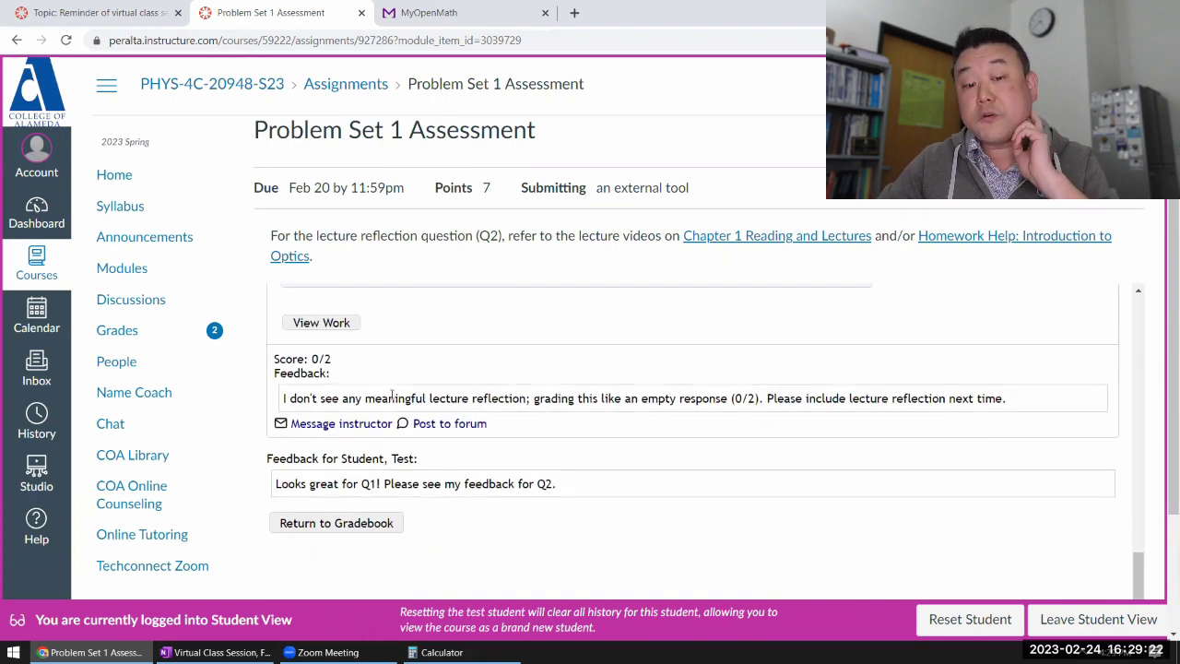
scroll(385, 395, up, 1)
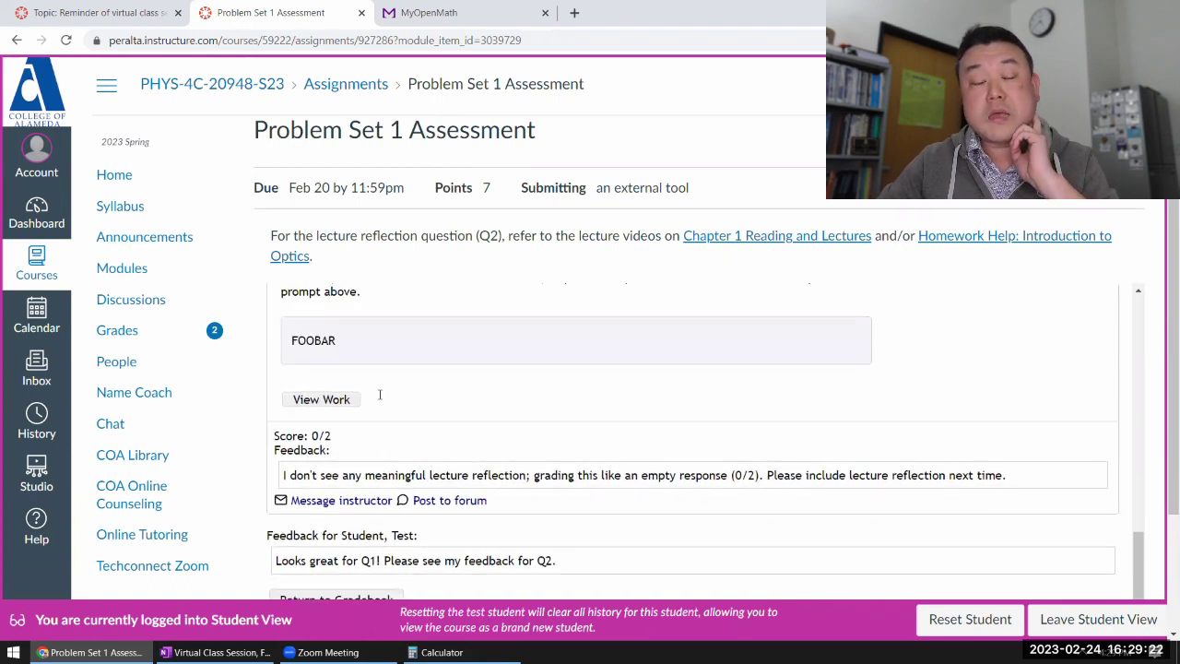
triple_click(344, 476)
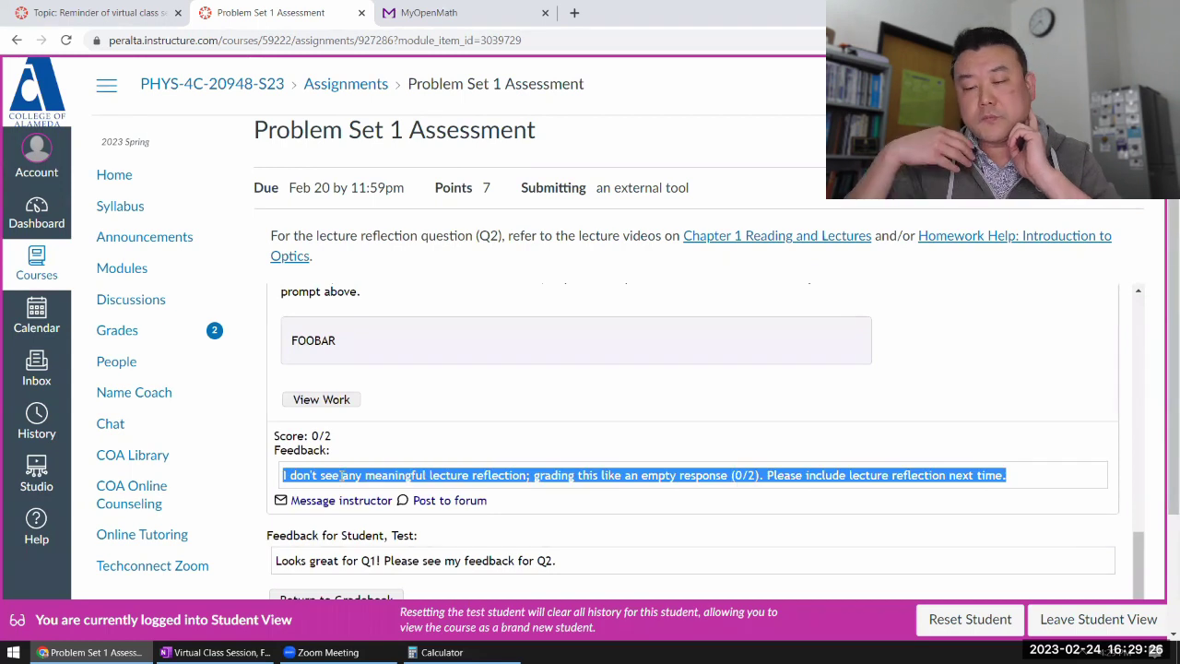